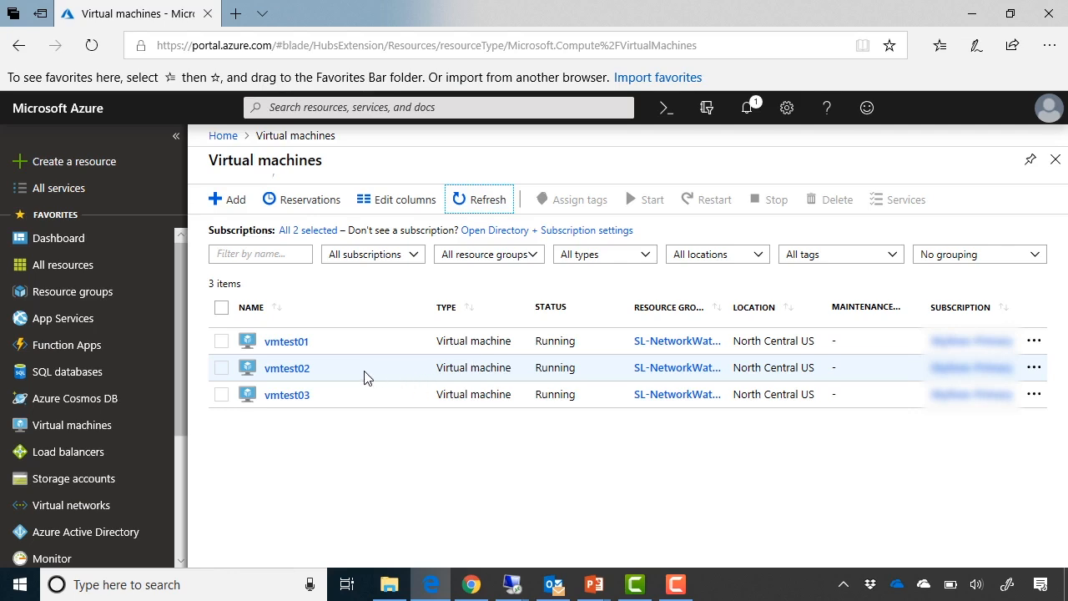
- Check the extensions installed on the vmtest02 virtual machine, then return to the virtual machines list
{"action": "left_click", "coordinate": [302, 374]}
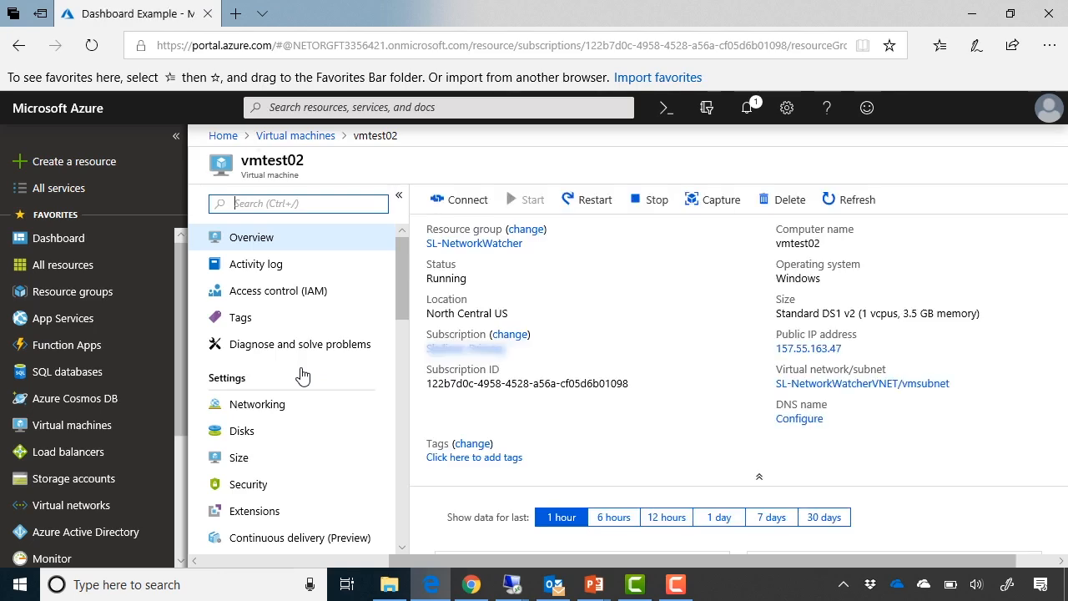
{"action": "scroll", "coordinate": [301, 376], "scroll_direction": "down", "scroll_amount": 2}
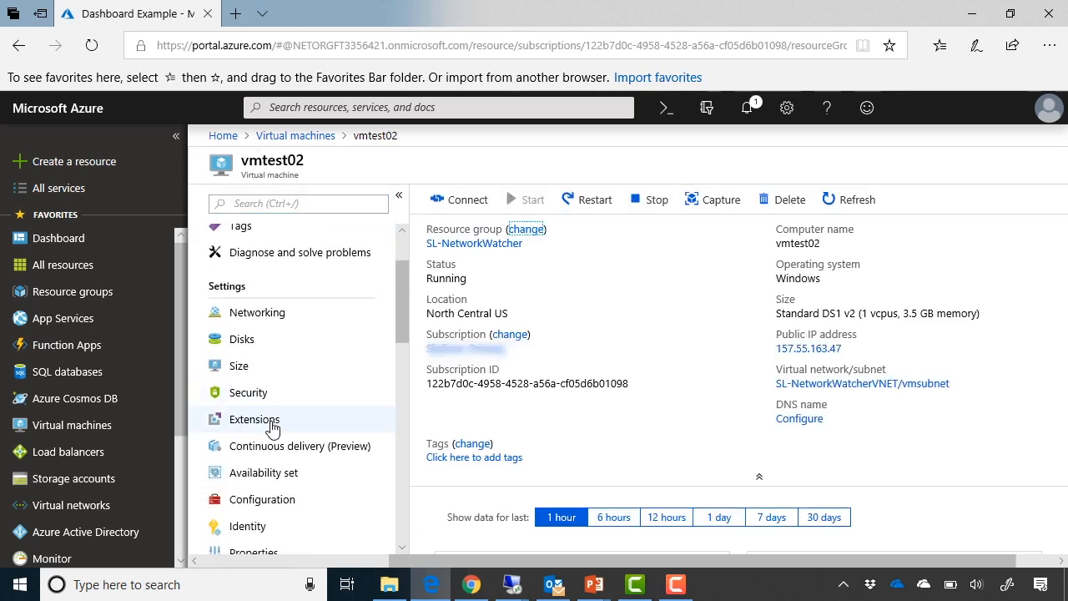
{"action": "left_click", "coordinate": [272, 428]}
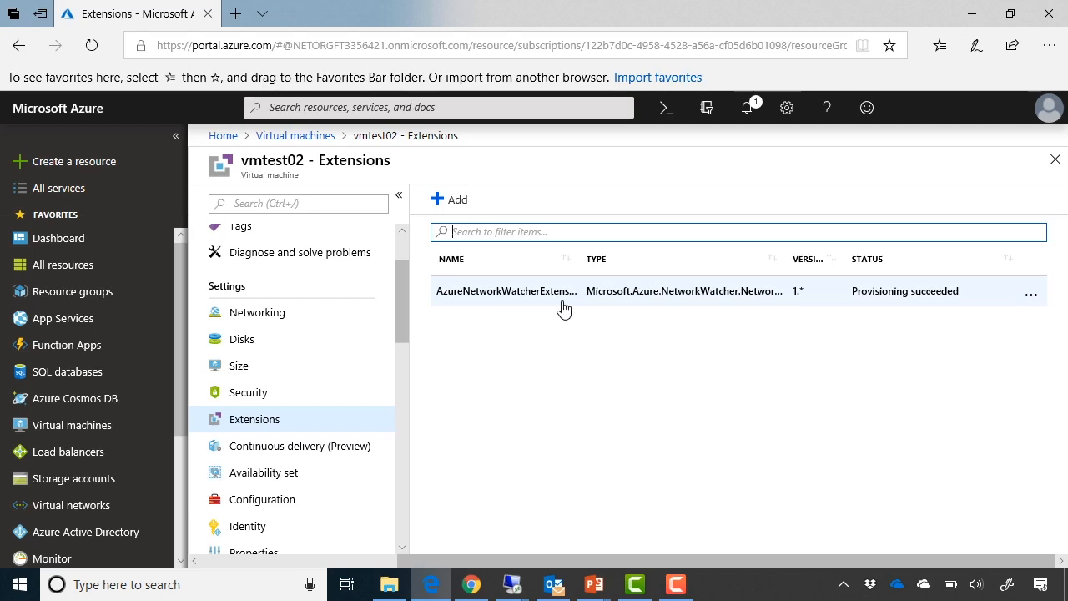
{"action": "left_click", "coordinate": [307, 136]}
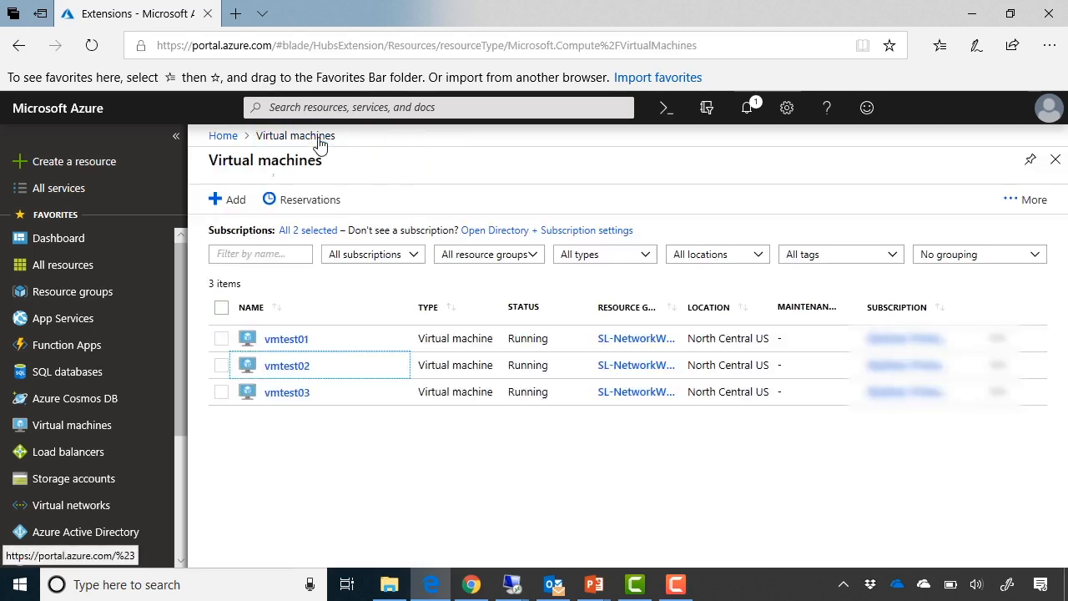
- Check the extensions installed on the vmtest03 virtual machine and go back to the list of virtual machines
{"action": "left_click", "coordinate": [286, 398]}
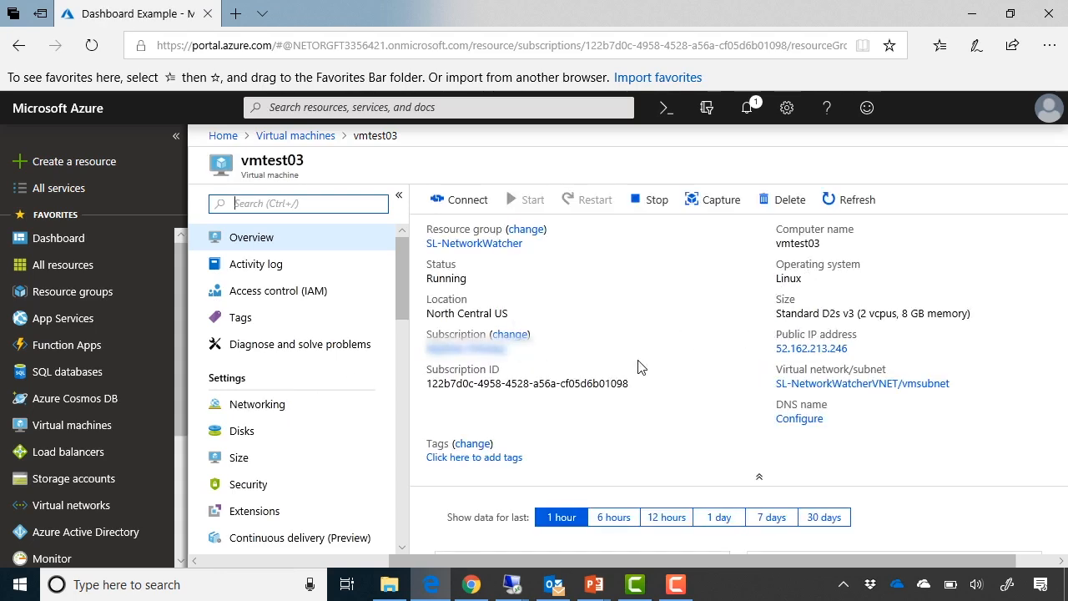
{"action": "left_click", "coordinate": [319, 511]}
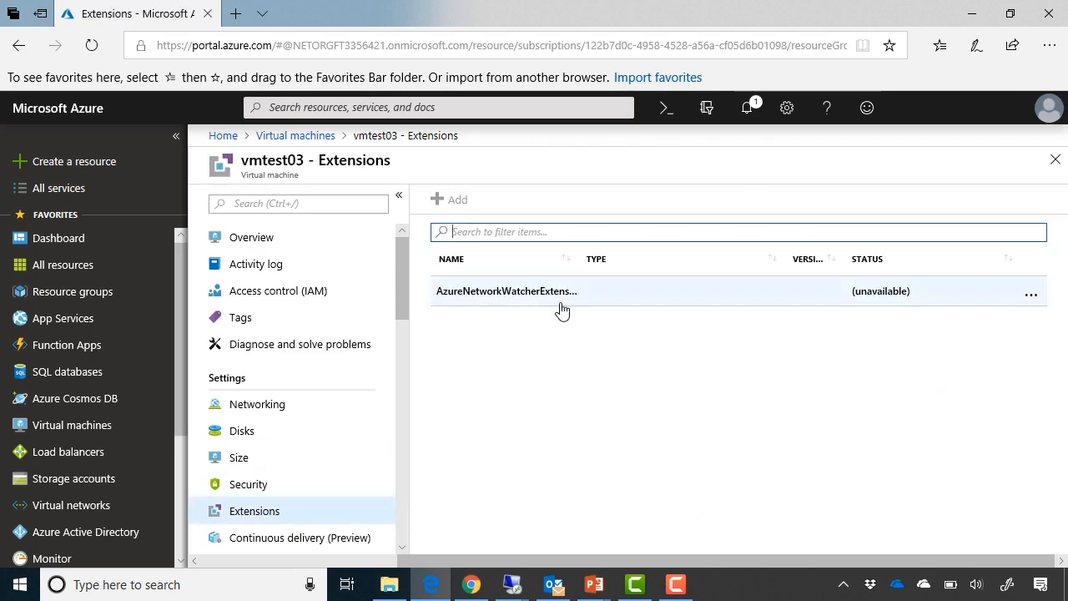
{"action": "left_click", "coordinate": [308, 140]}
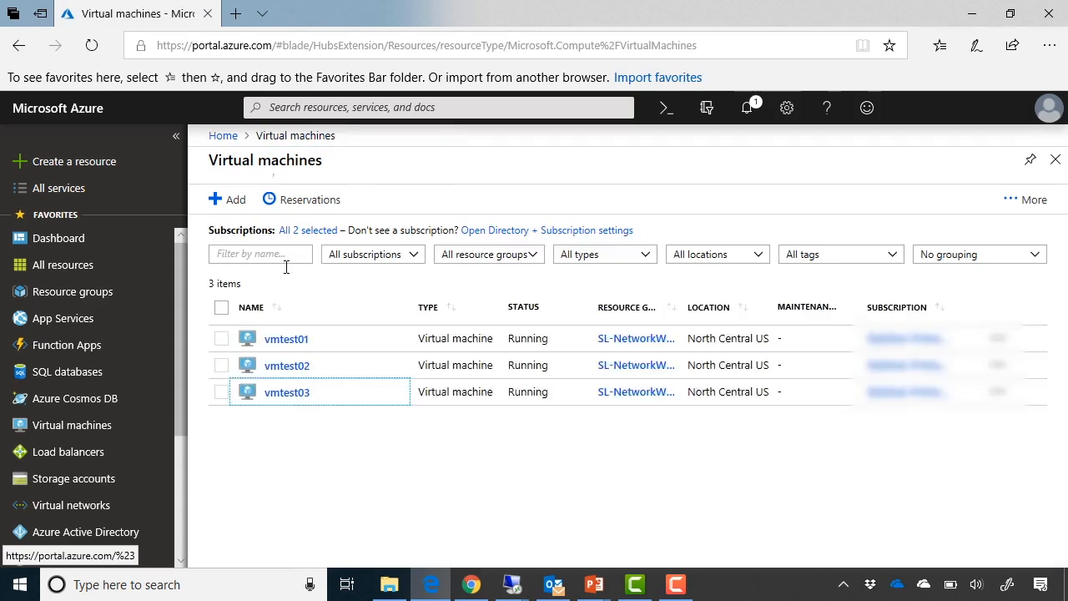
- Install the Network Watcher Agent for Windows extension on the vmtest01 virtual machine
{"action": "left_click", "coordinate": [285, 343]}
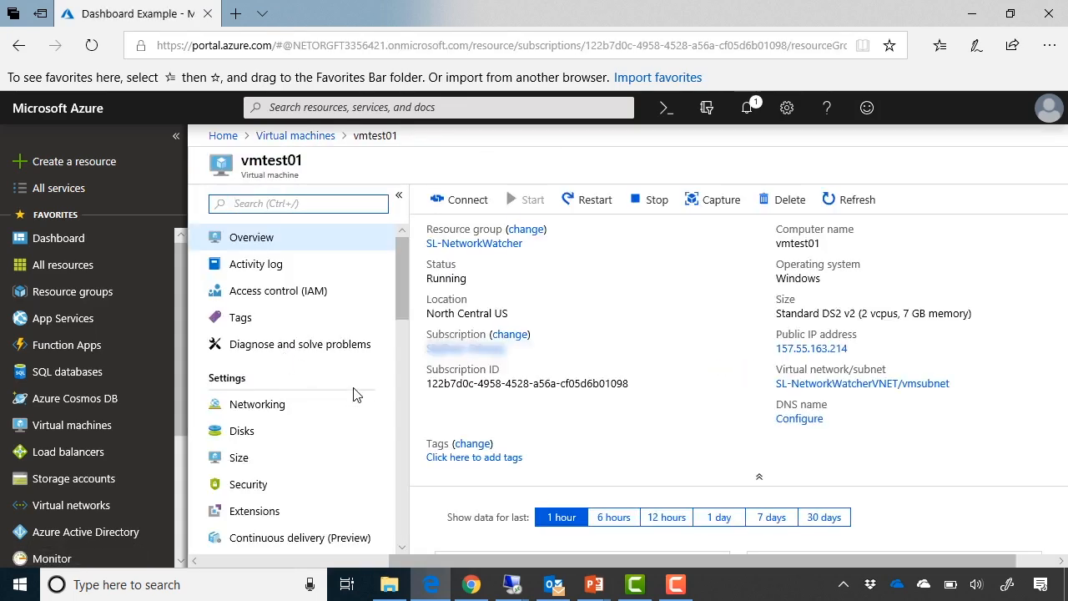
{"action": "left_click", "coordinate": [284, 511]}
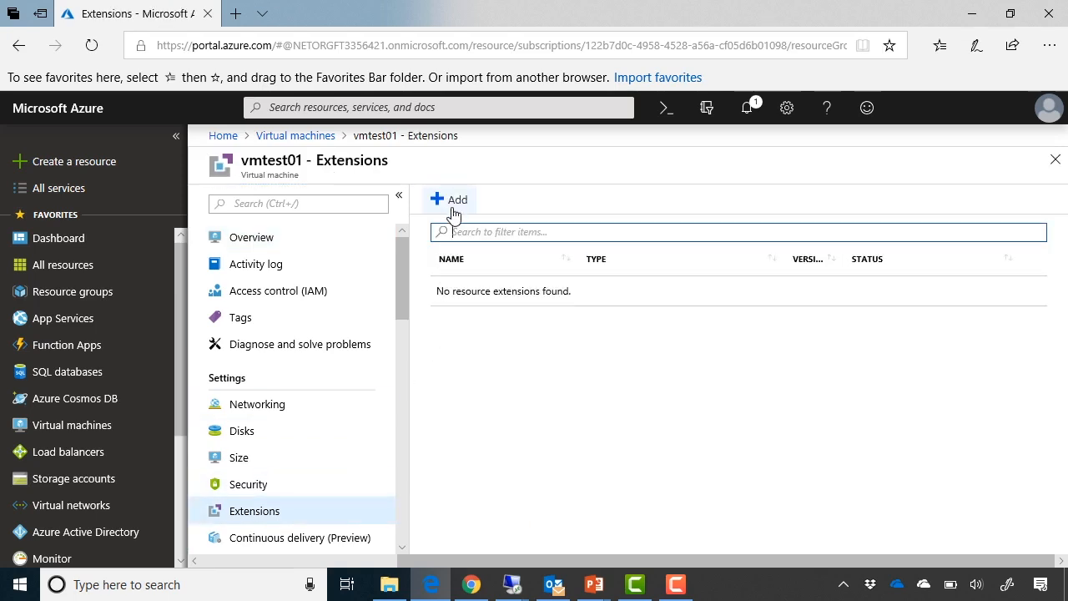
{"action": "left_click", "coordinate": [454, 201]}
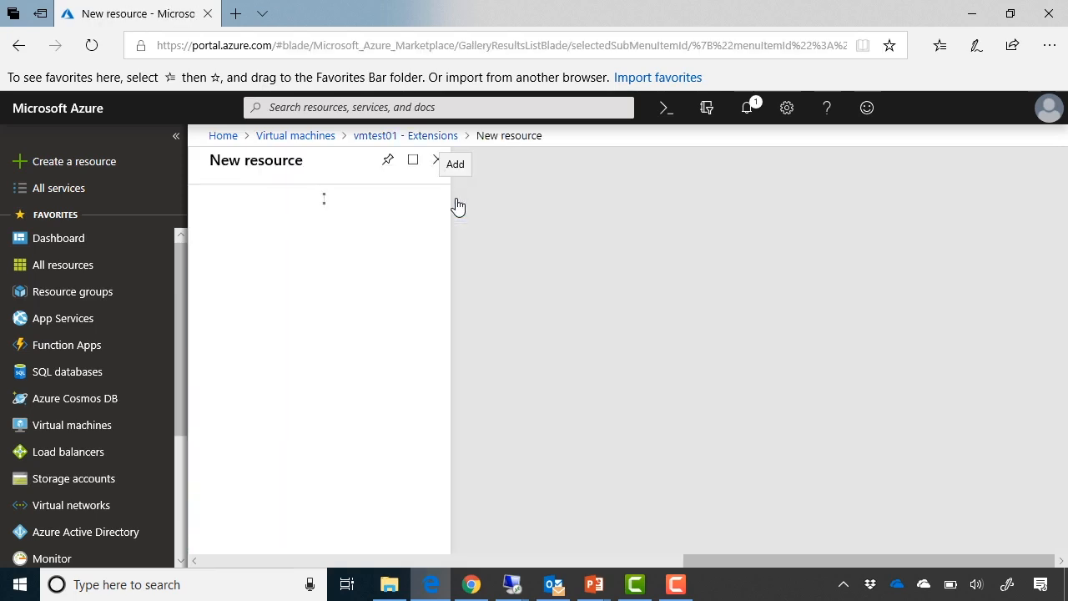
{"action": "scroll", "coordinate": [364, 392], "scroll_direction": "down", "scroll_amount": 2}
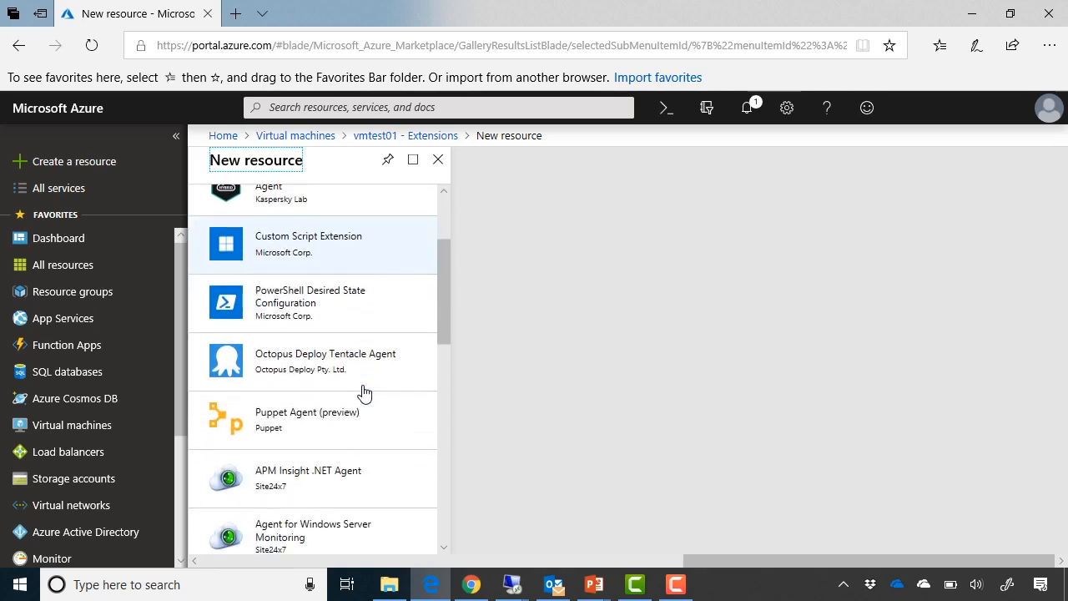
{"action": "scroll", "coordinate": [365, 392], "scroll_direction": "down", "scroll_amount": 7}
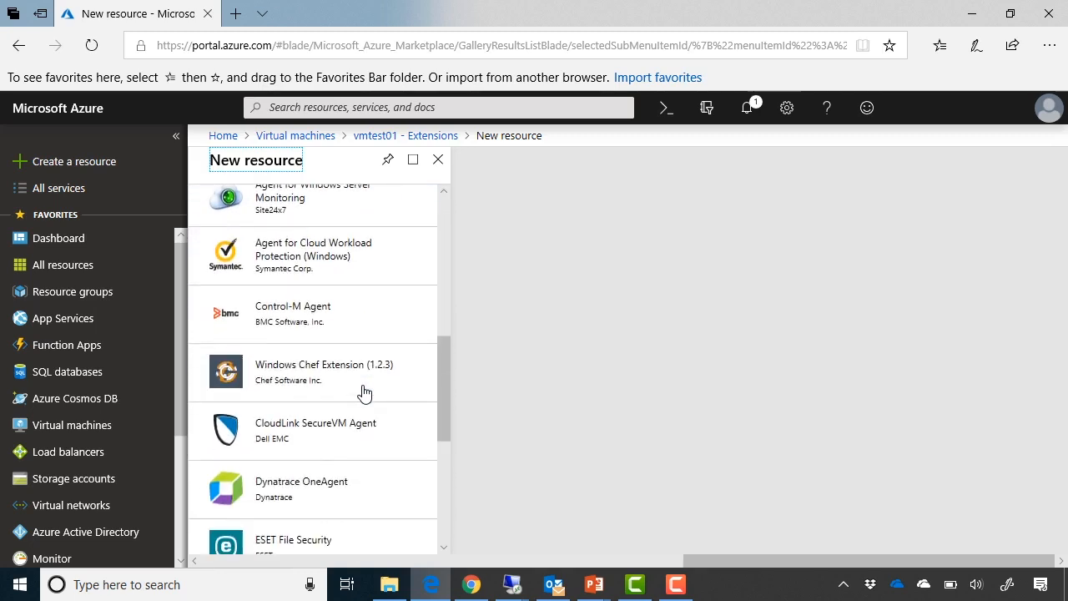
{"action": "scroll", "coordinate": [365, 392], "scroll_direction": "down", "scroll_amount": 2}
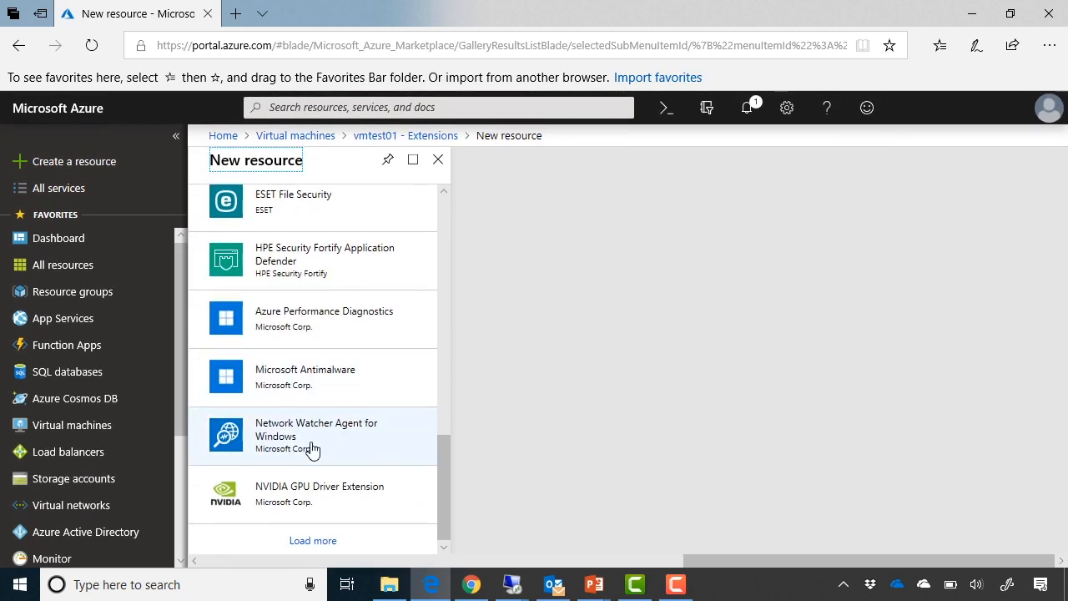
{"action": "left_click", "coordinate": [367, 451]}
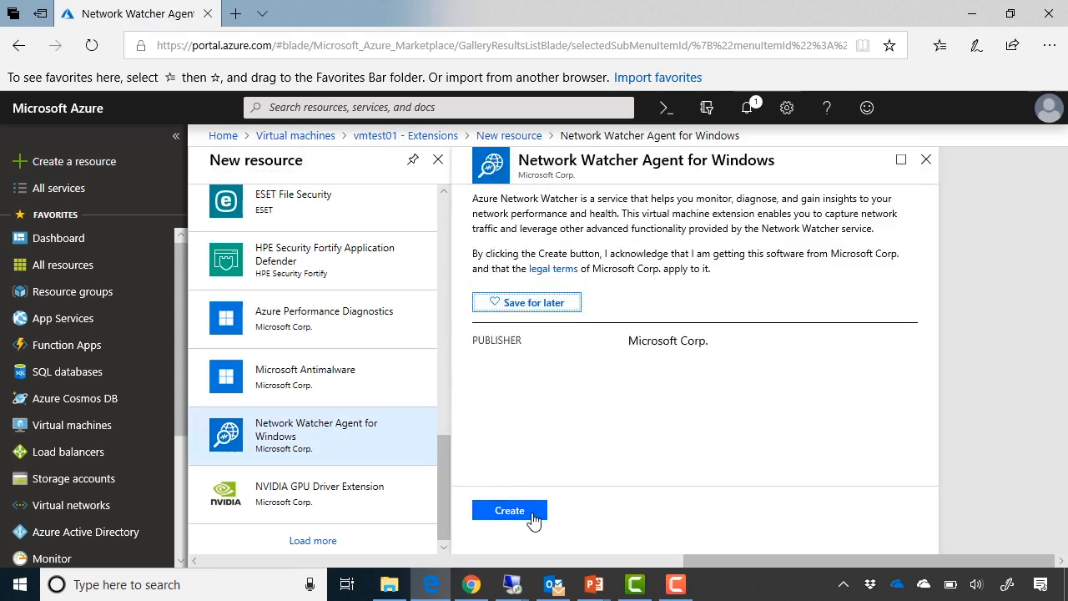
{"action": "left_click", "coordinate": [539, 517]}
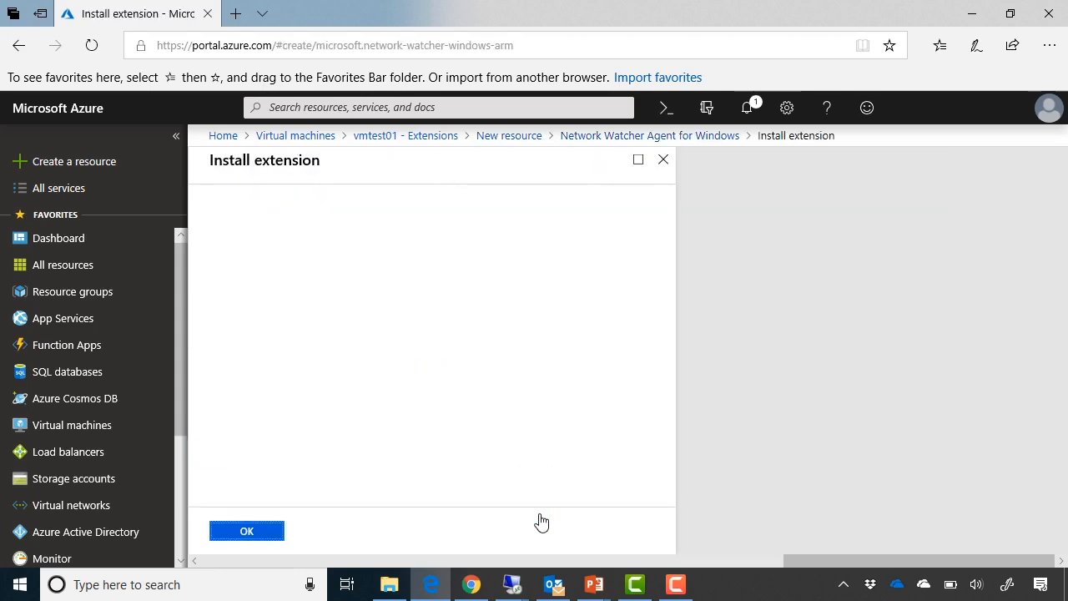
{"action": "left_click", "coordinate": [276, 537]}
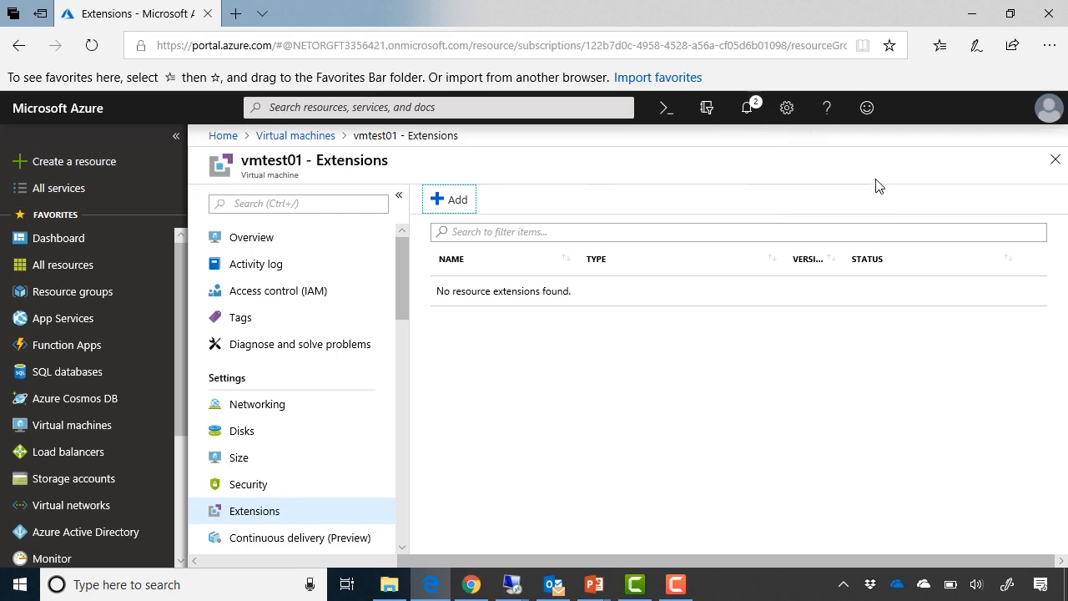
- Leave the vmtest01 extensions and check the deployment status in the notifications
{"action": "left_click", "coordinate": [1056, 160]}
{"action": "left_click", "coordinate": [743, 110]}
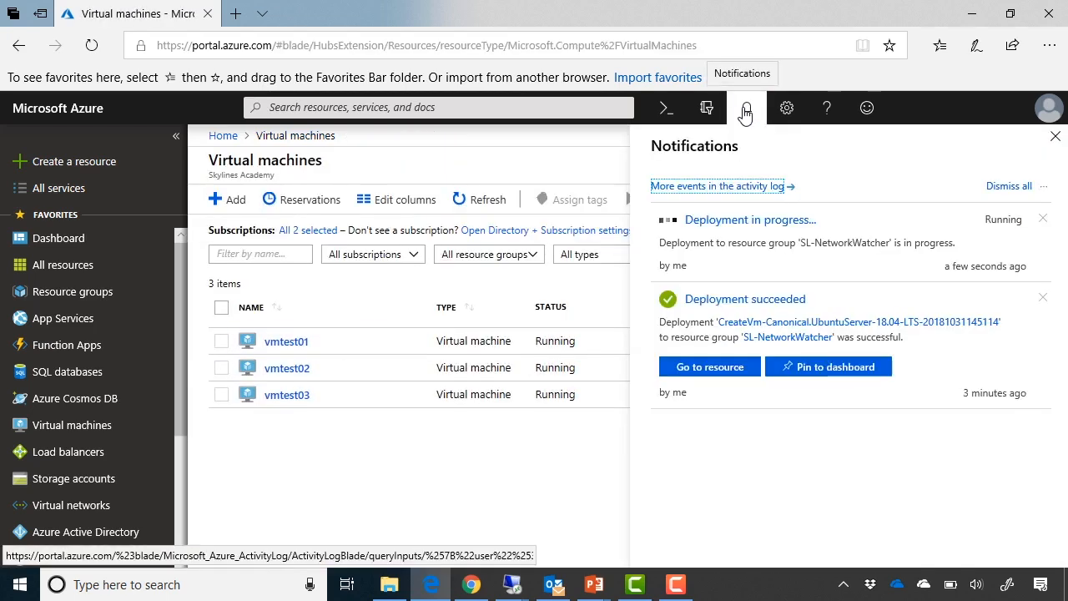
{"action": "left_click", "coordinate": [1056, 136]}
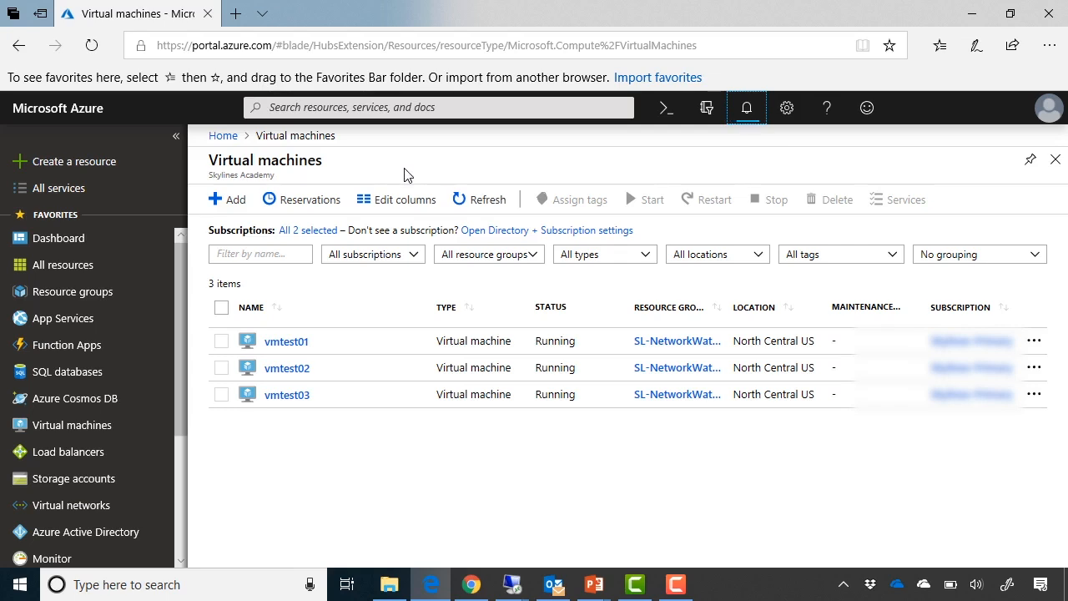
- Find the Network Watcher service among all services, add it to the favorites and open it
{"action": "left_click", "coordinate": [106, 197]}
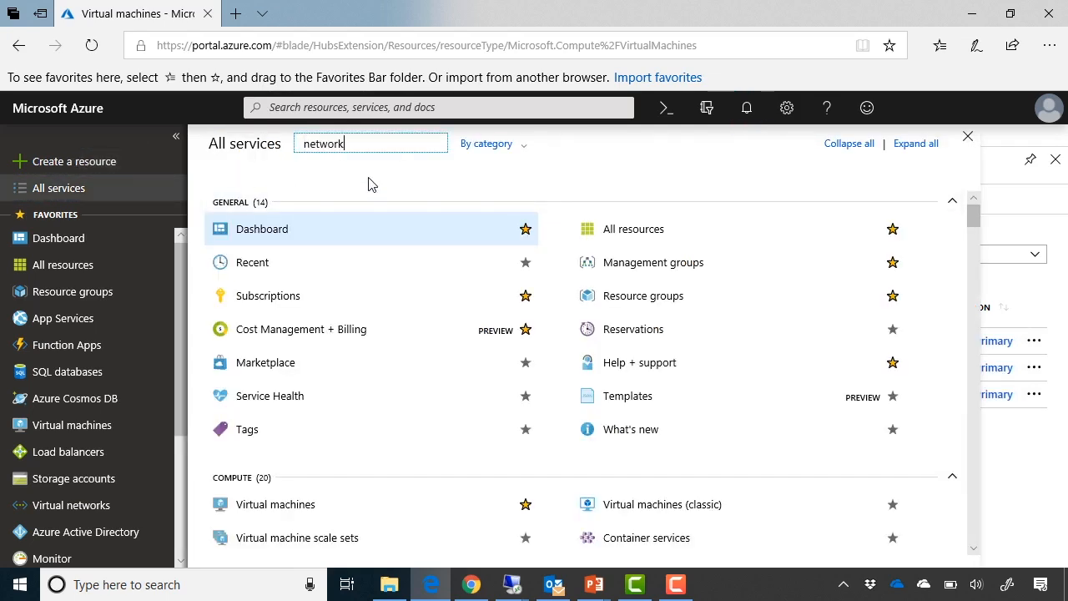
{"action": "type", "text": "network watcher"}
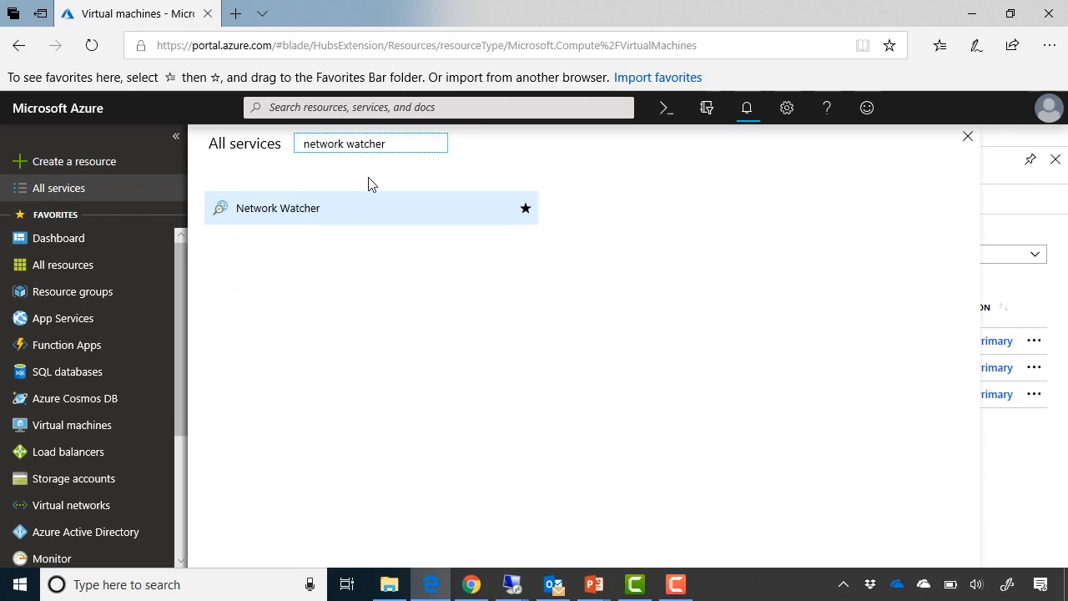
{"action": "left_click", "coordinate": [526, 212]}
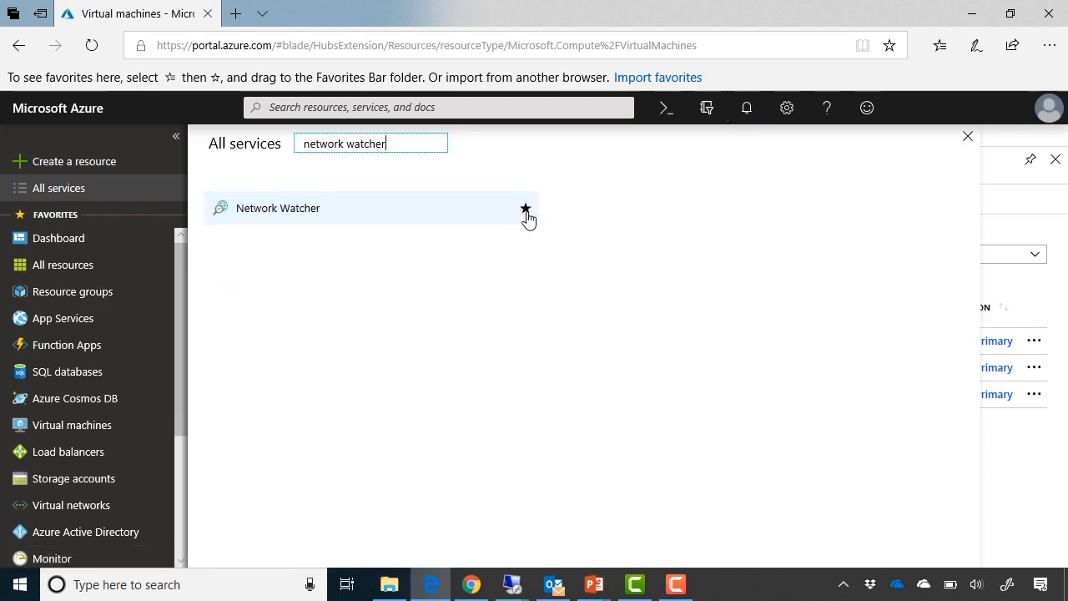
{"action": "left_click", "coordinate": [374, 219]}
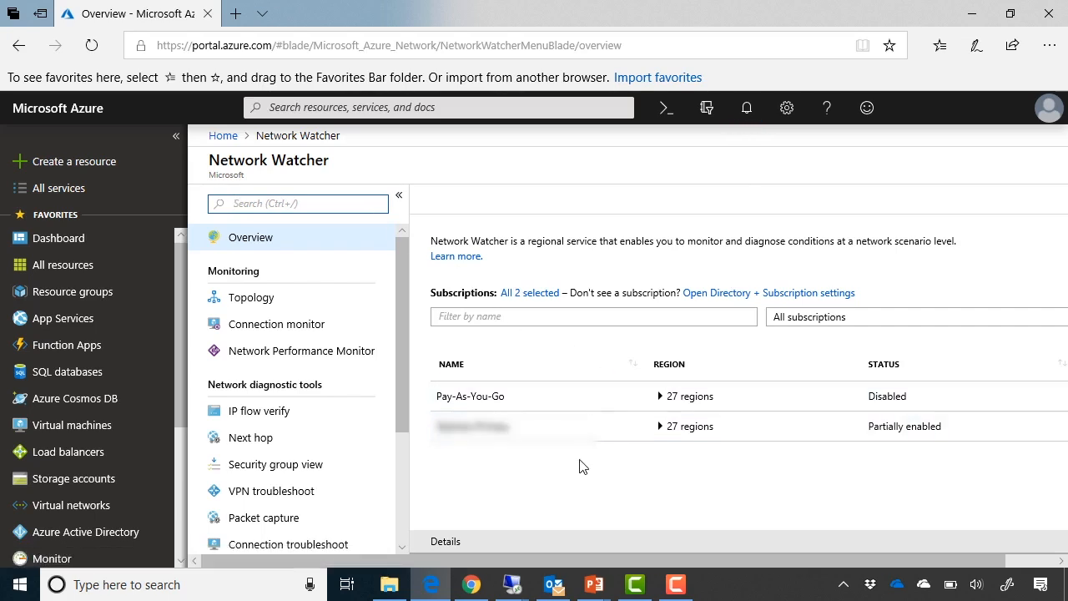
- Enable Network Watcher for the South Central US region in the subscription listed below Pay-As-You-Go, and dismiss the deployment notification
{"action": "left_click", "coordinate": [660, 427]}
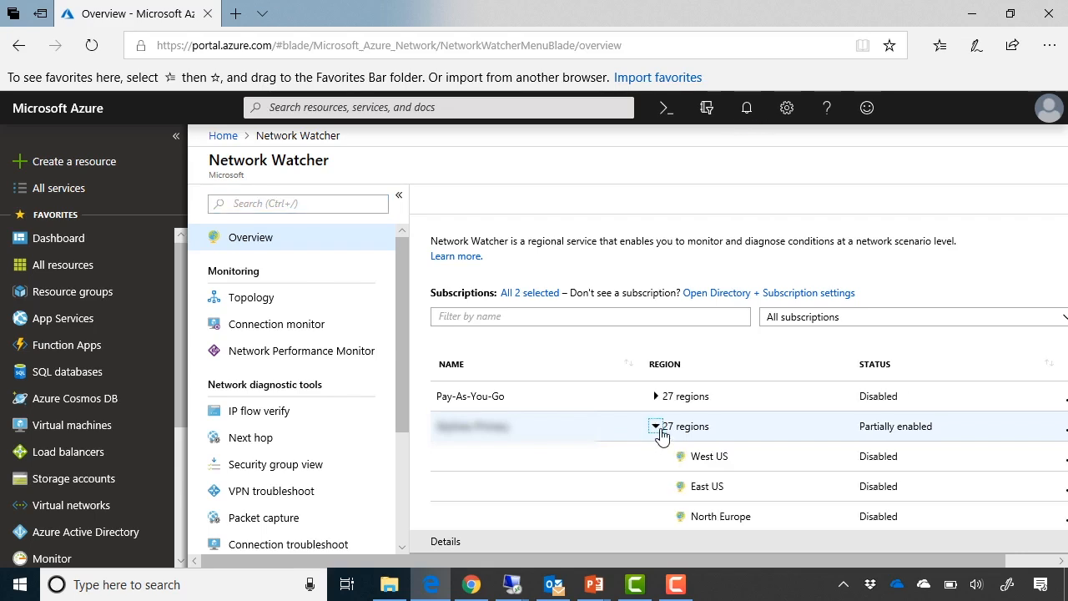
{"action": "scroll", "coordinate": [779, 441], "scroll_direction": "down", "scroll_amount": 1}
{"action": "scroll", "coordinate": [780, 444], "scroll_direction": "down", "scroll_amount": 1}
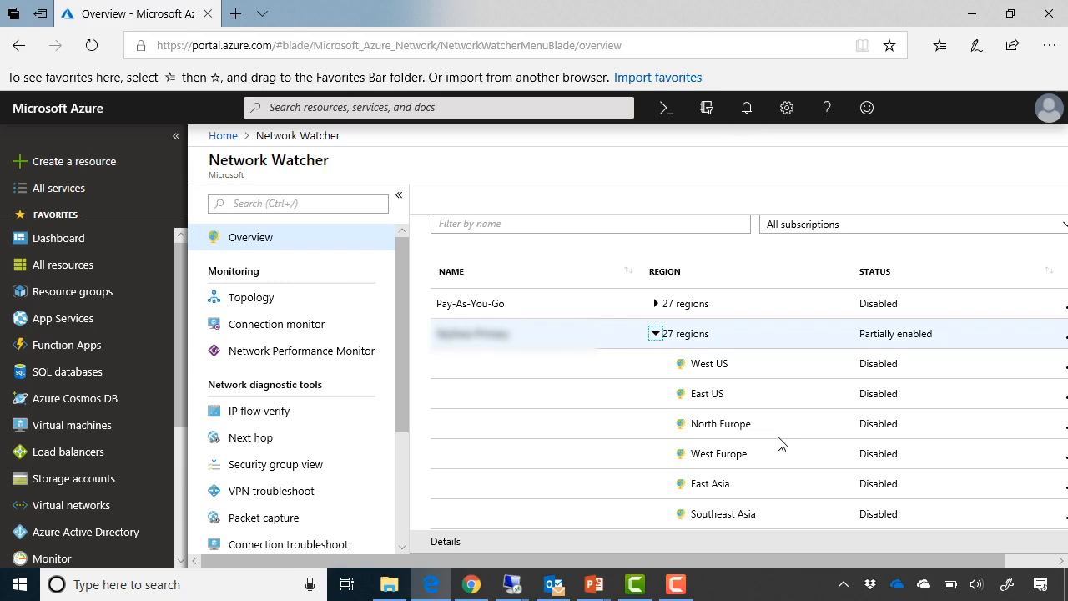
{"action": "scroll", "coordinate": [779, 443], "scroll_direction": "down", "scroll_amount": 3}
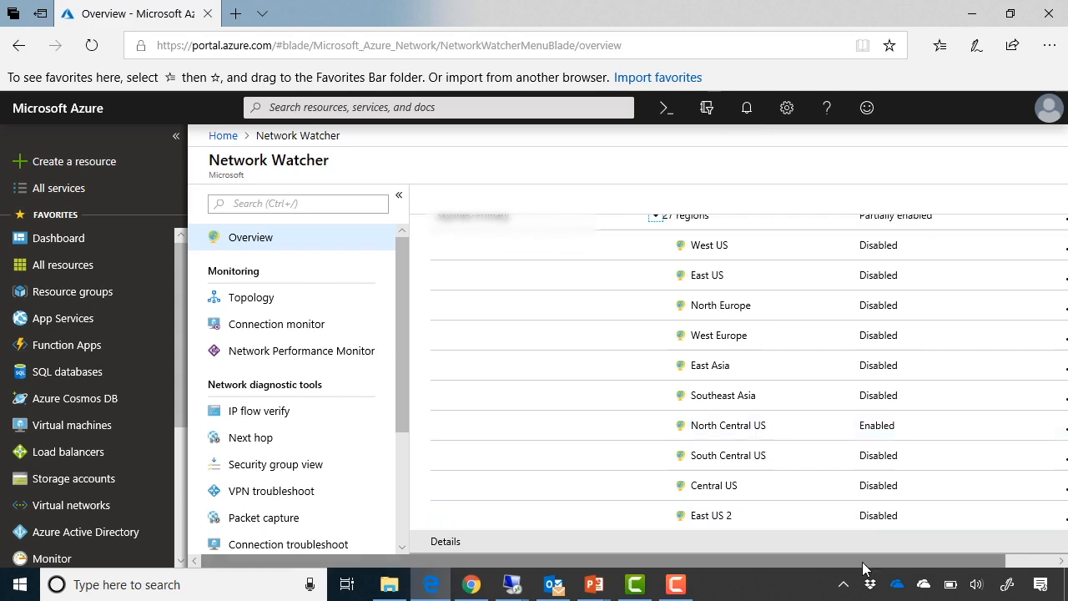
{"action": "left_click_drag", "start_coordinate": [866, 568], "coordinate": [937, 560]}
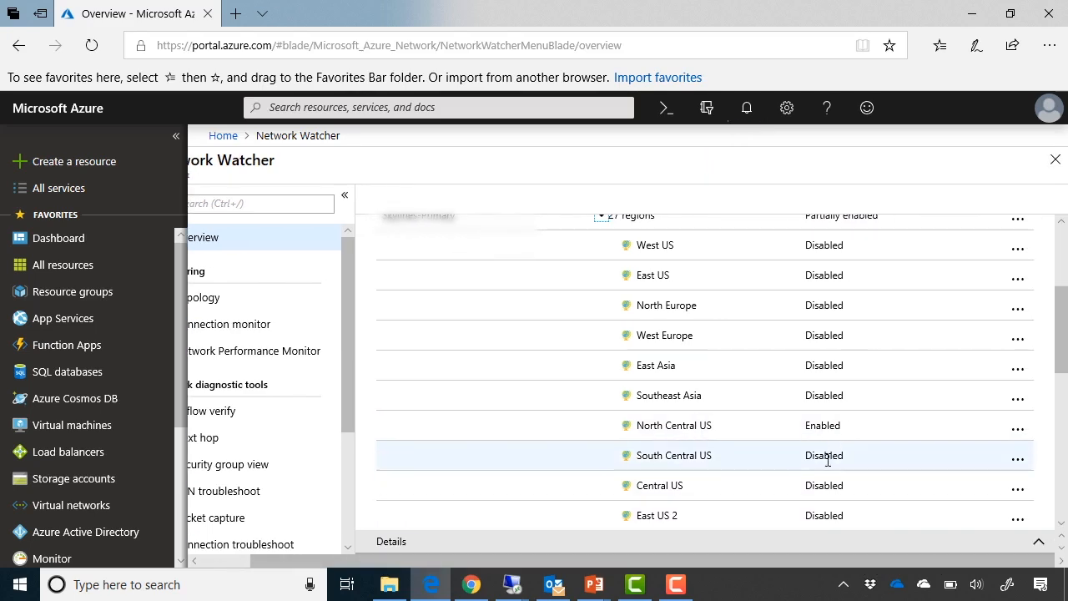
{"action": "left_click", "coordinate": [1020, 464]}
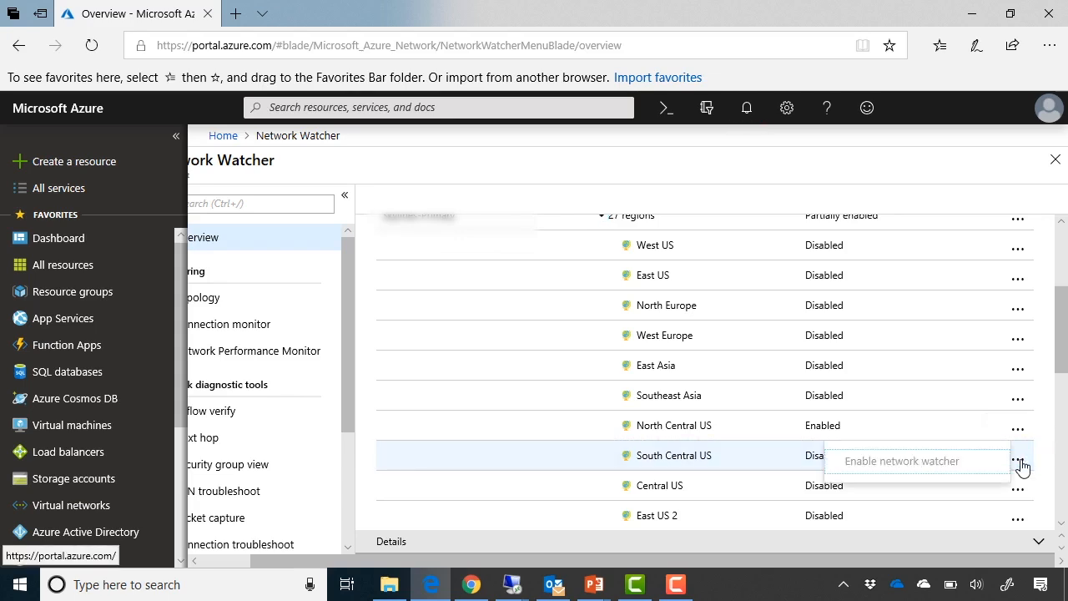
{"action": "left_click", "coordinate": [953, 464]}
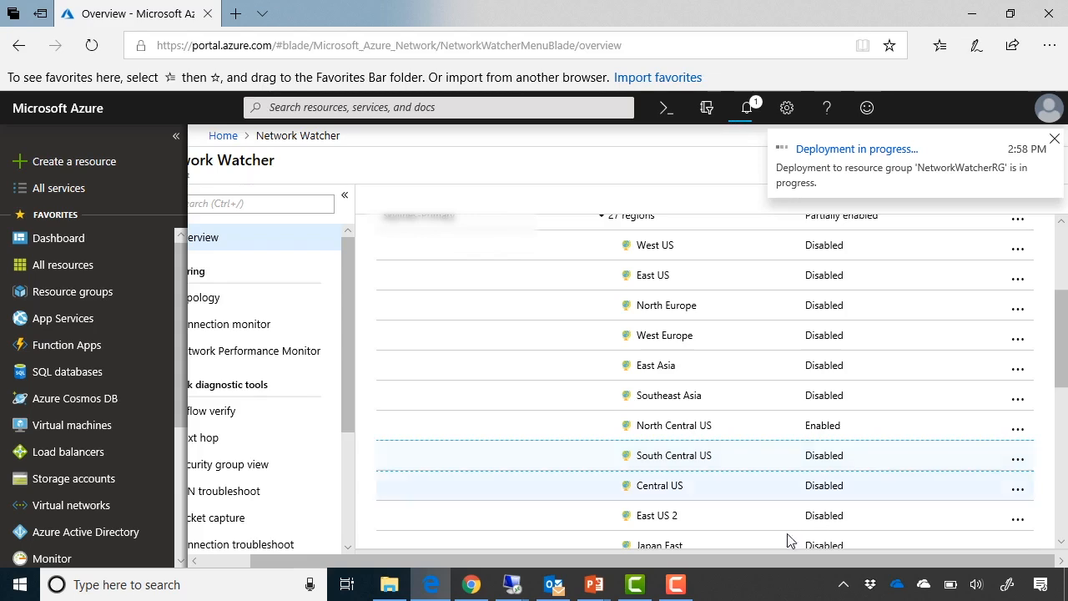
{"action": "left_click_drag", "start_coordinate": [841, 561], "coordinate": [791, 561]}
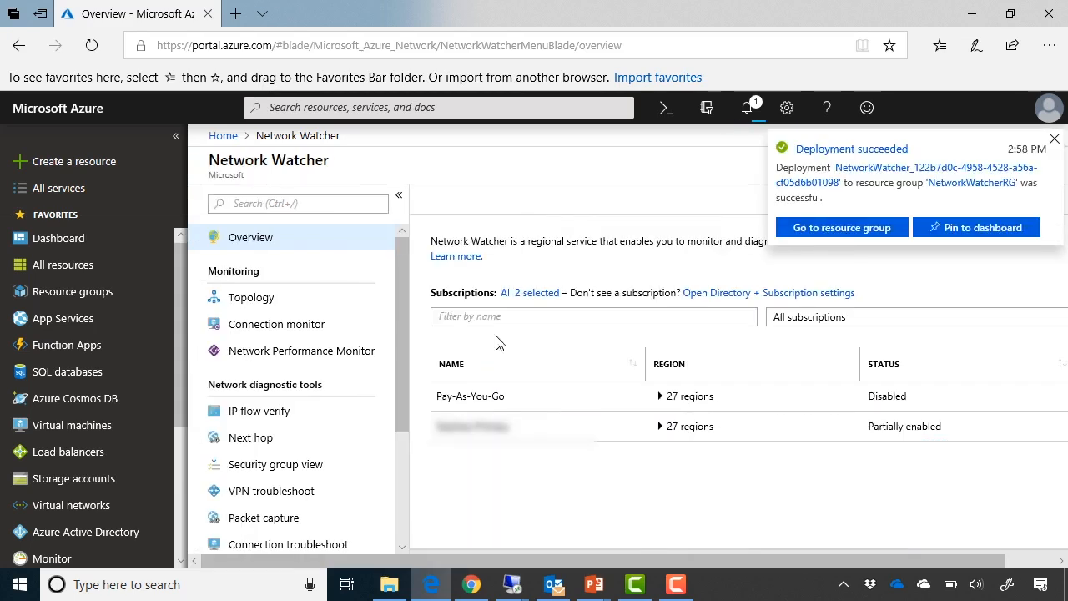
{"action": "left_click", "coordinate": [1056, 139]}
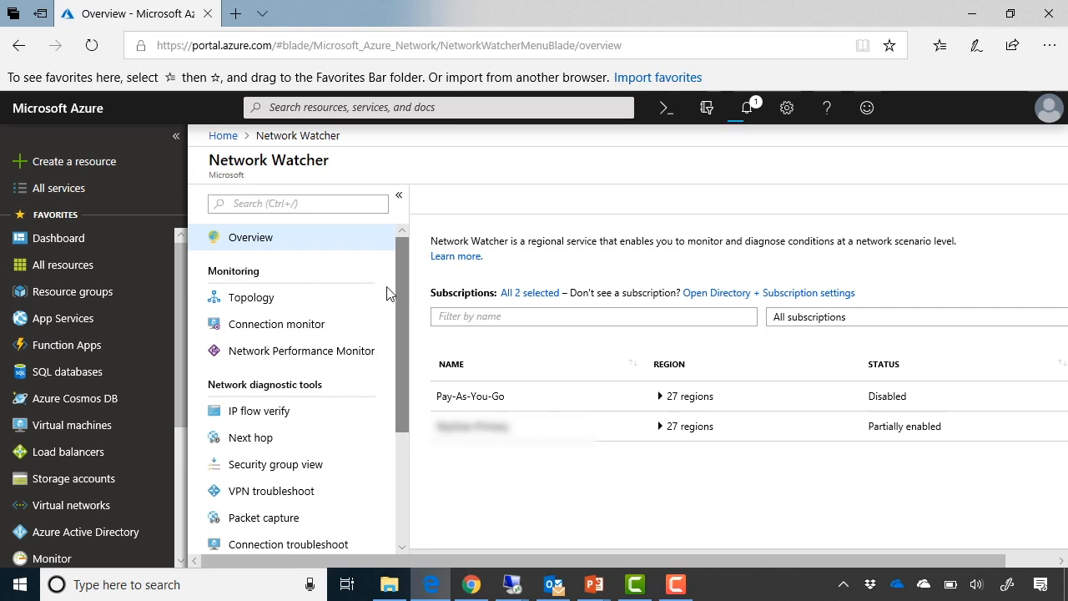
- Display the network topology for the Skylines-Primary subscription and the SL-NetworkWatcher resource group
{"action": "left_click", "coordinate": [311, 308]}
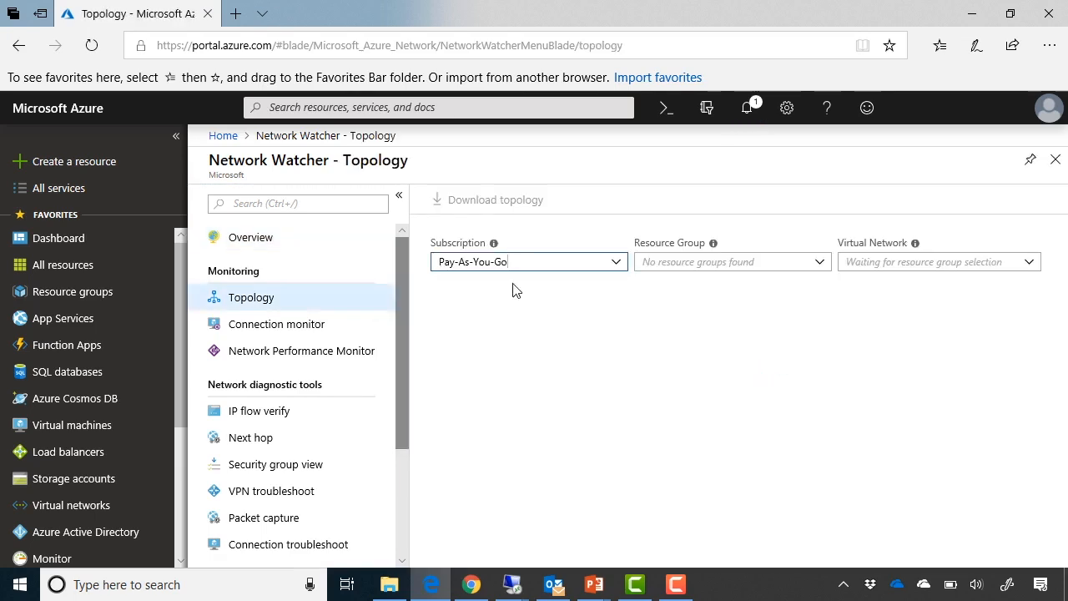
{"action": "left_click", "coordinate": [617, 261]}
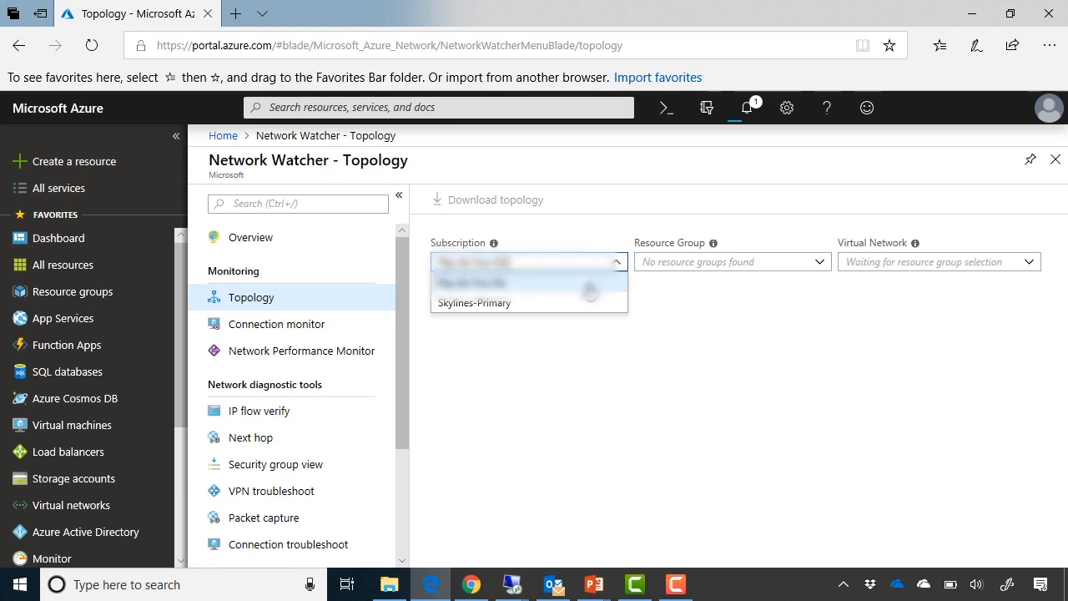
{"action": "left_click", "coordinate": [573, 304]}
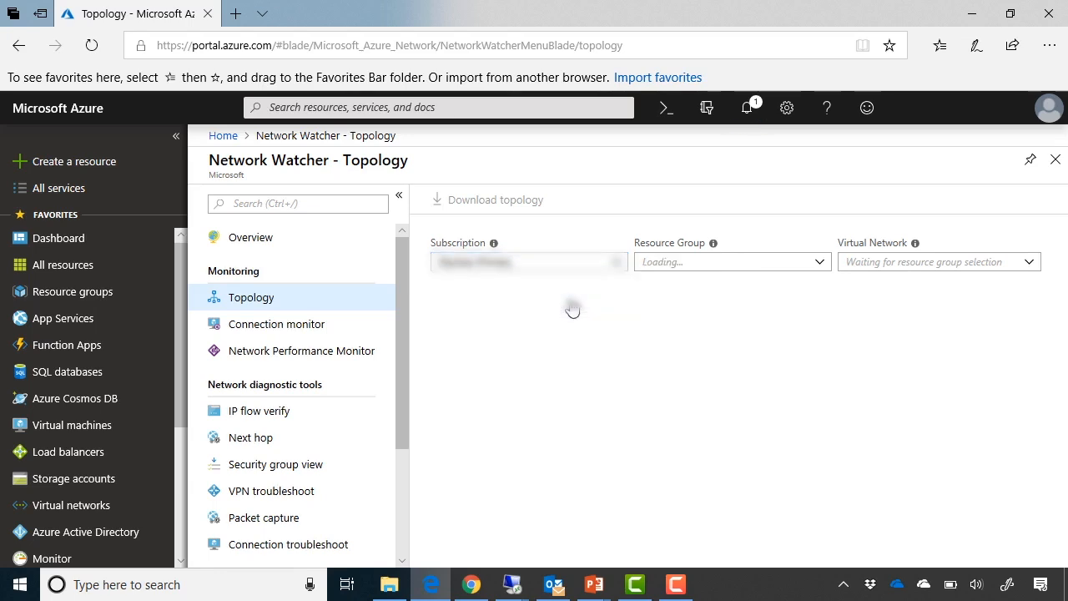
{"action": "left_click", "coordinate": [822, 265]}
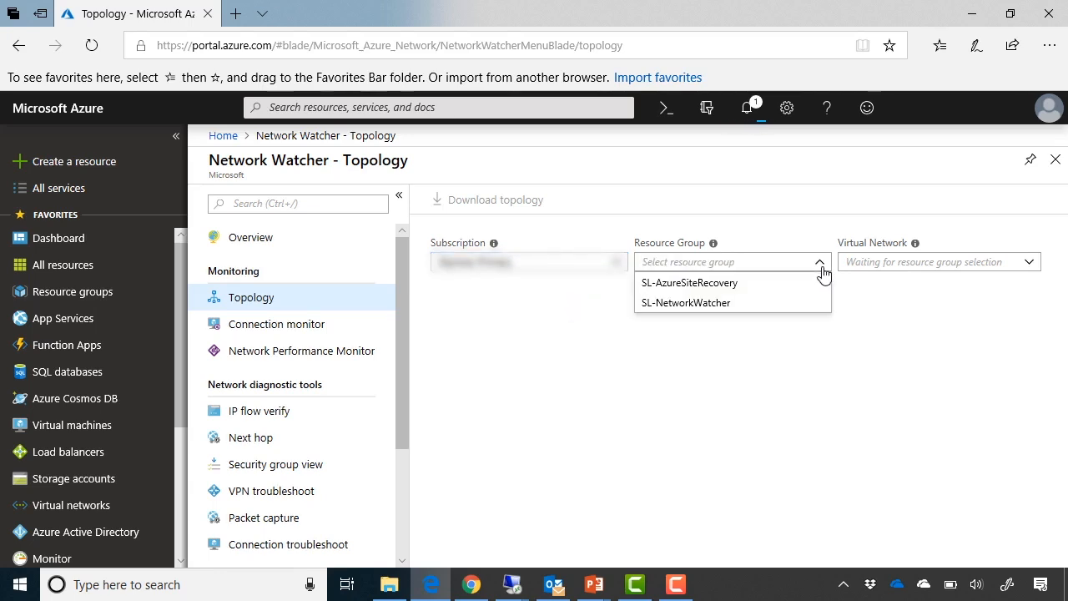
{"action": "left_click", "coordinate": [768, 306]}
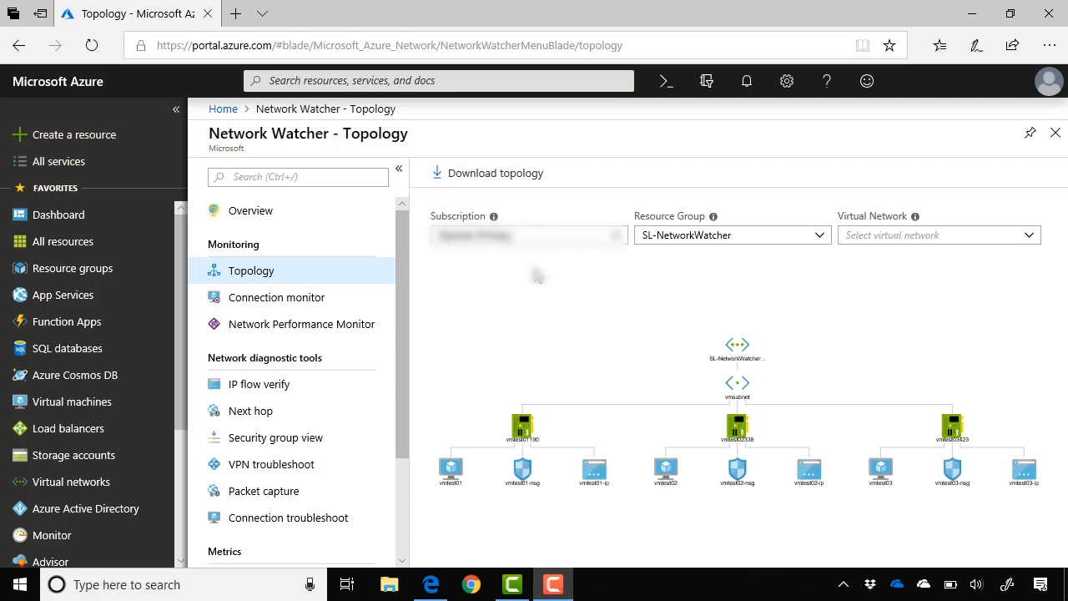
- Start a new connection monitor named vmtest02-vmtest03 with the subscription listed below Pay-As-You-Go as its source subscription
{"action": "left_click", "coordinate": [371, 301]}
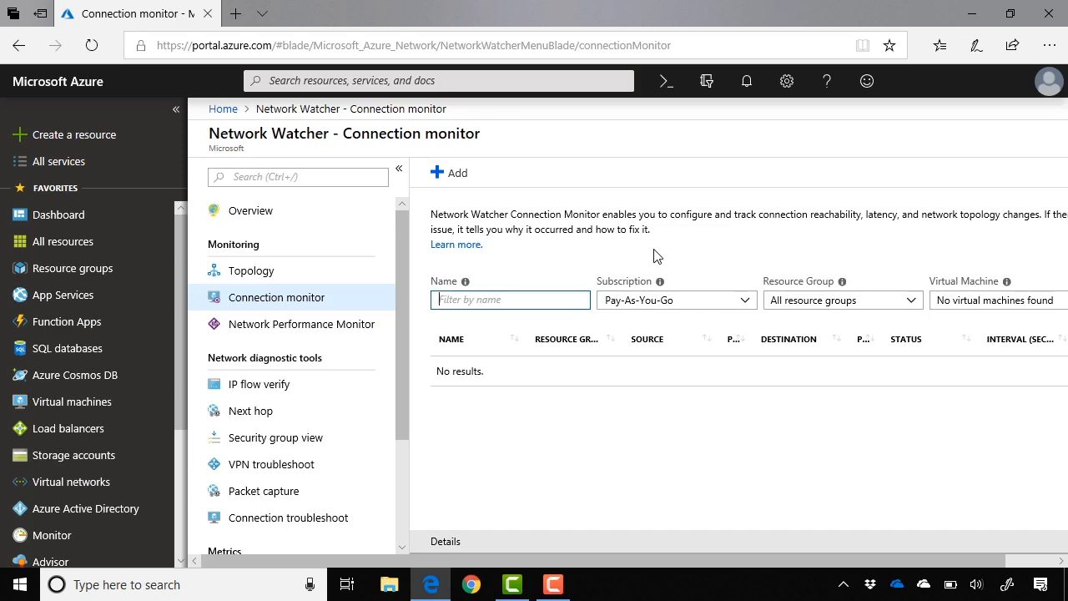
{"action": "left_click", "coordinate": [449, 177]}
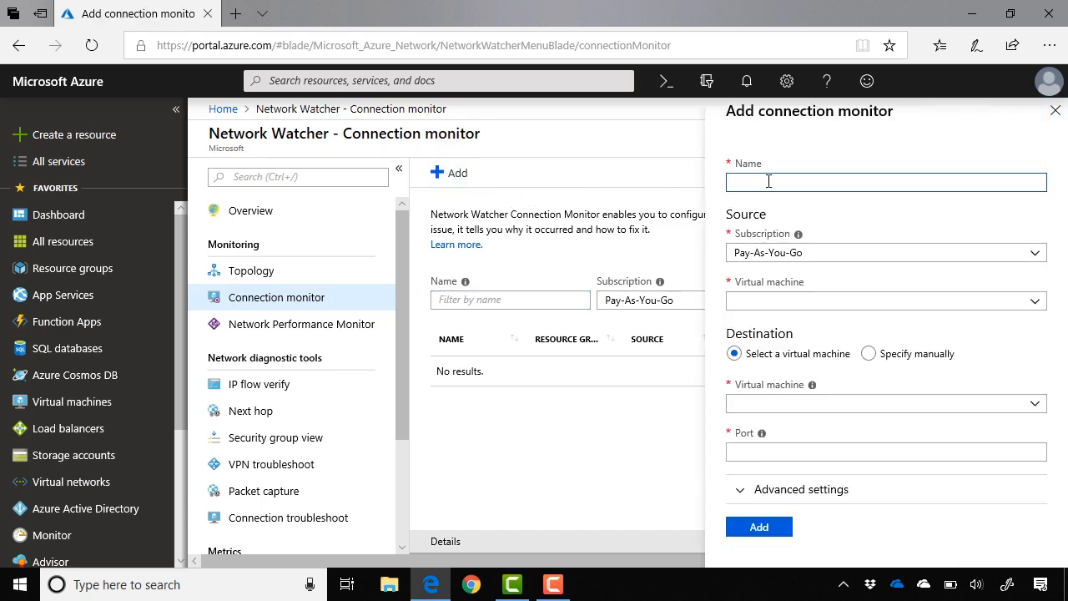
{"action": "type", "text": "vmtest02-vmtest03"}
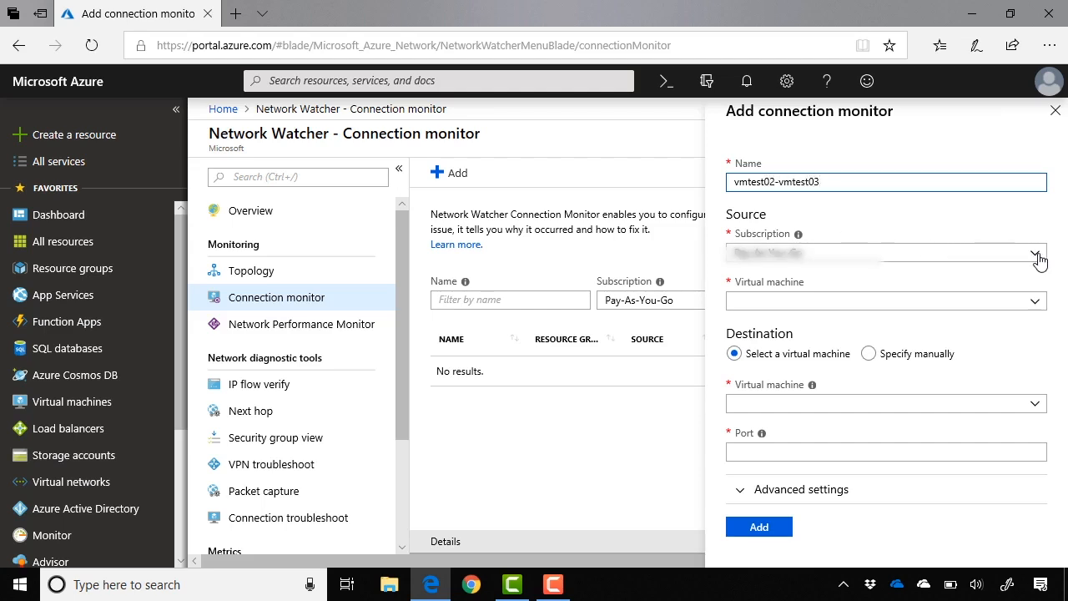
{"action": "left_click", "coordinate": [969, 255]}
{"action": "left_click", "coordinate": [947, 298]}
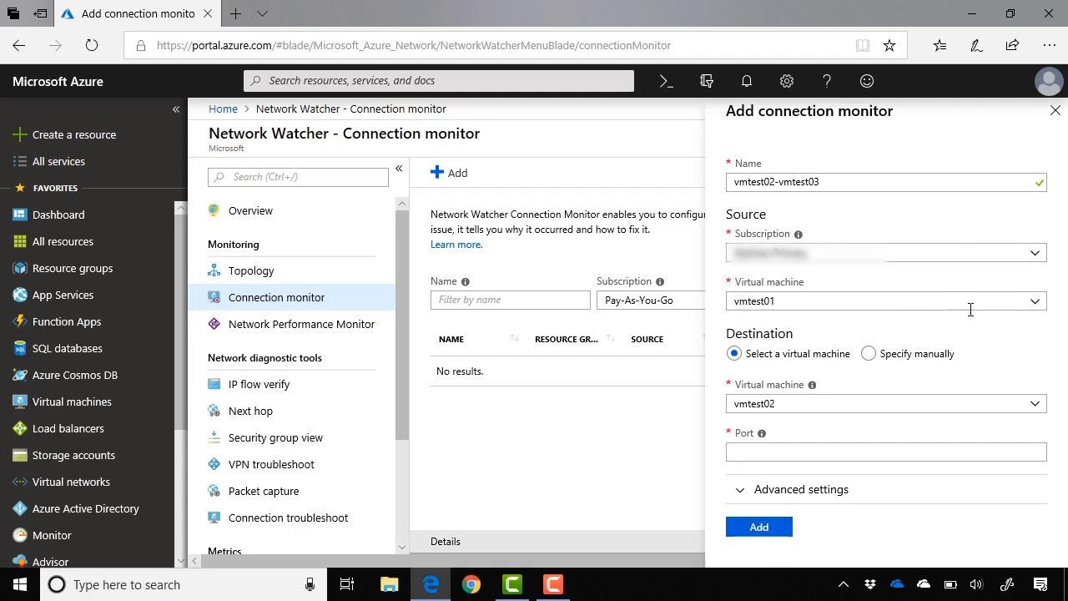
- Set the source virtual machine to vmtest02, the destination virtual machine to vmtest03 and the port to 22, and add the connection monitor
{"action": "left_click", "coordinate": [1037, 305]}
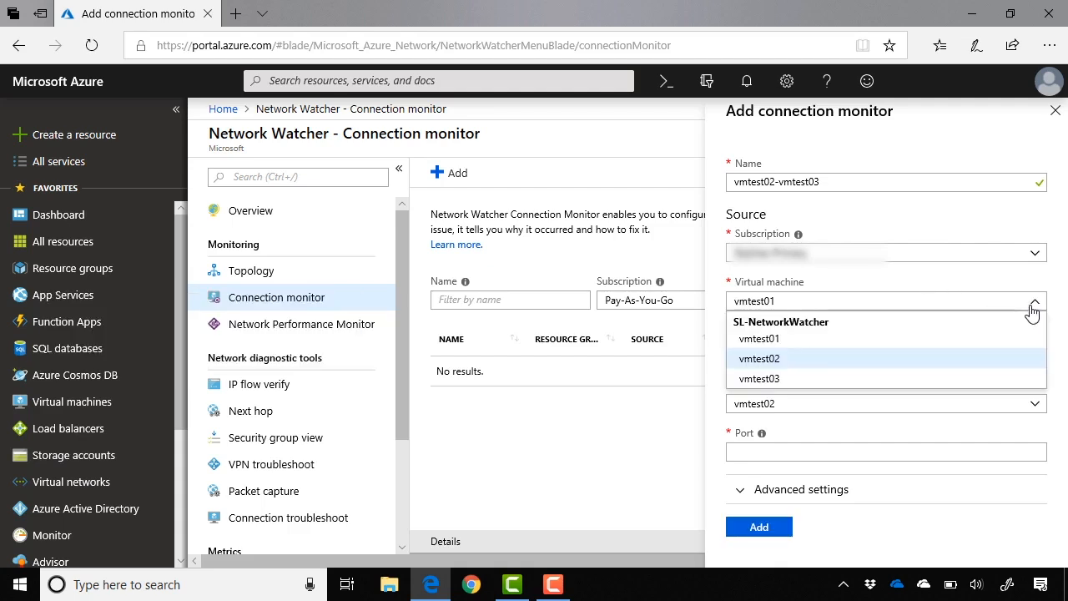
{"action": "left_click", "coordinate": [880, 368]}
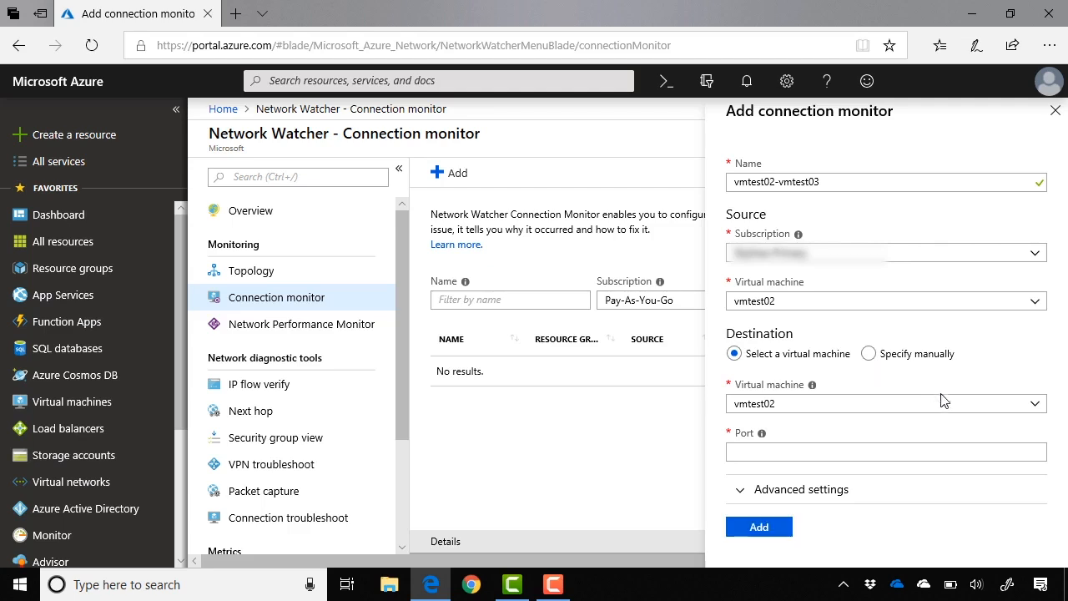
{"action": "left_click", "coordinate": [1039, 407]}
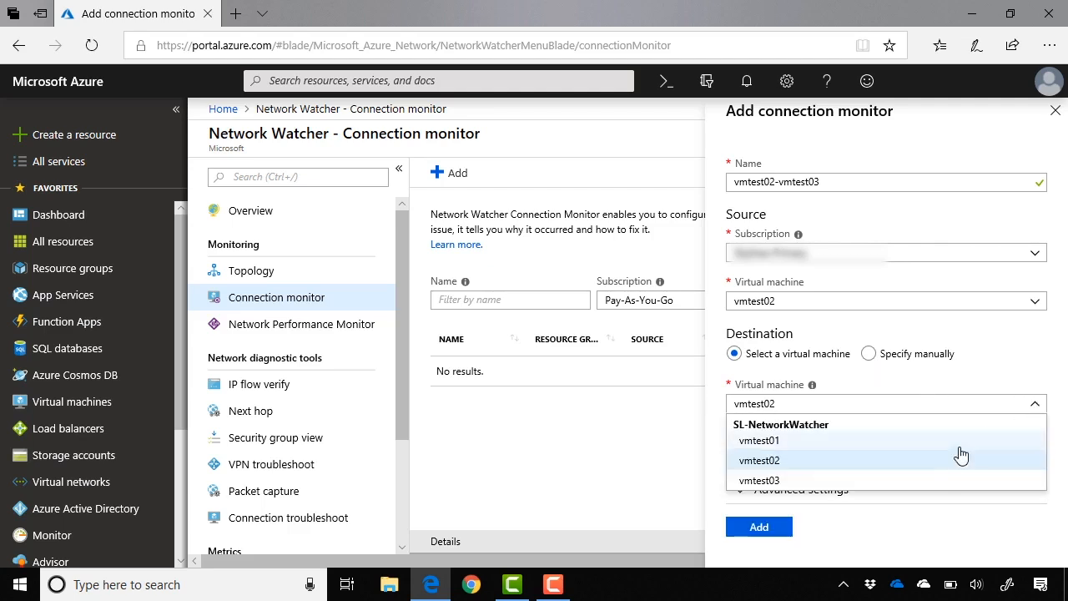
{"action": "left_click", "coordinate": [925, 480]}
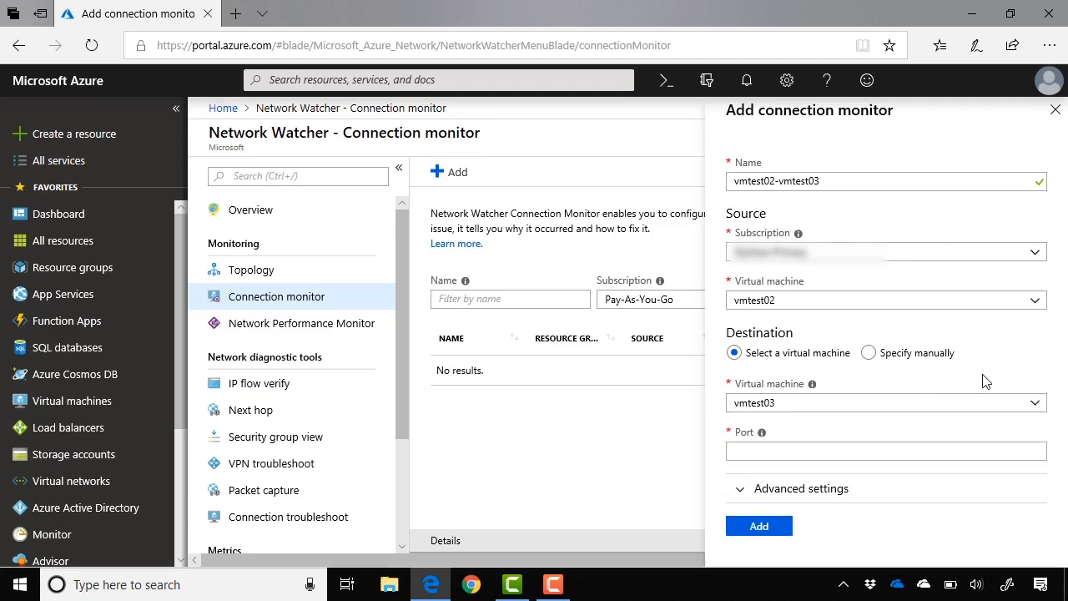
{"action": "left_click", "coordinate": [883, 451]}
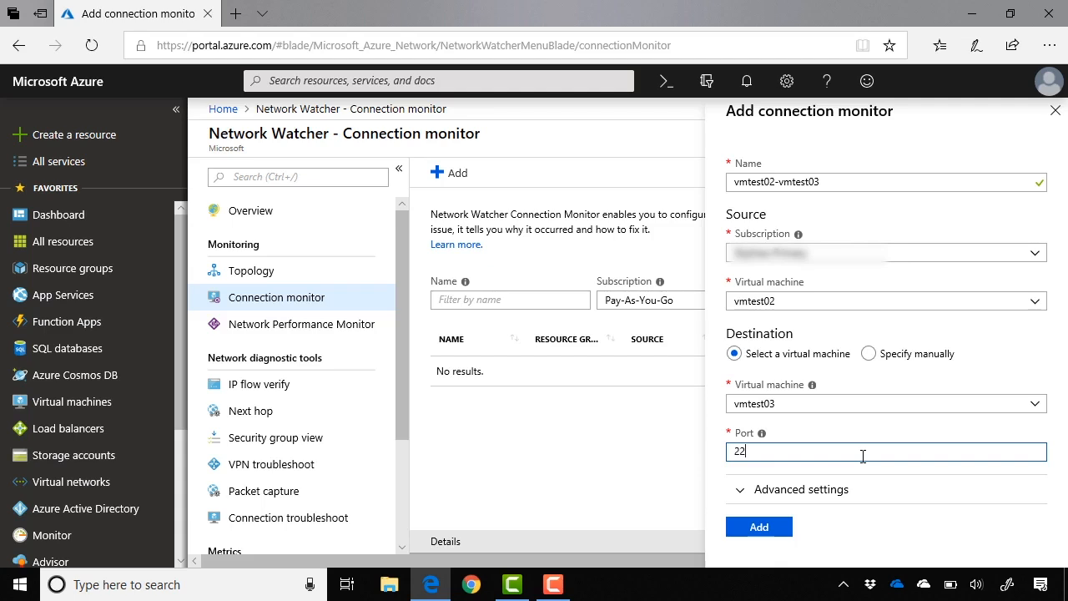
{"action": "left_click", "coordinate": [779, 532]}
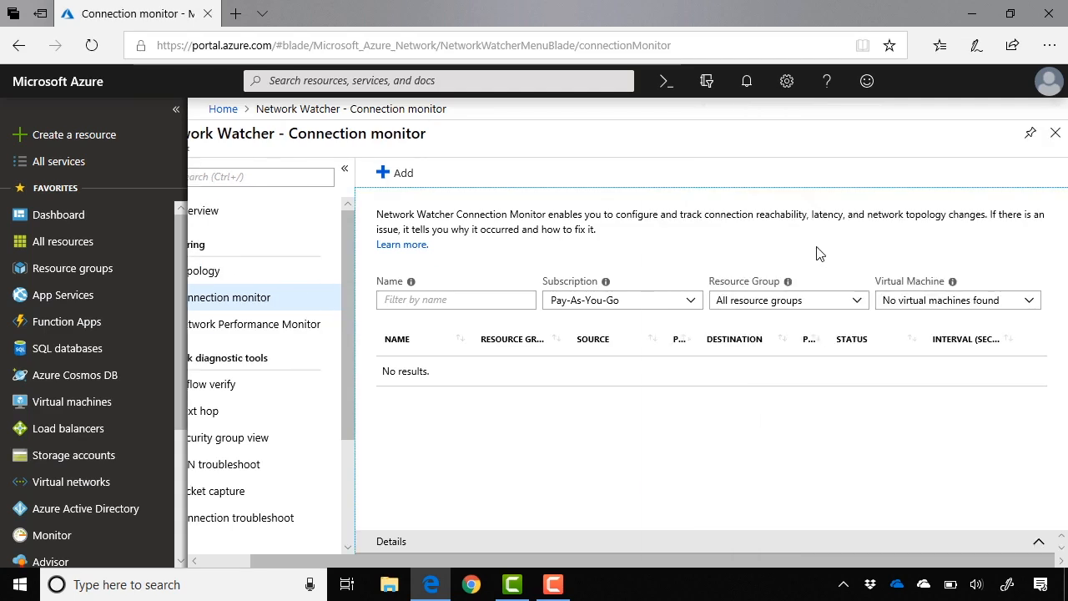
- List the connection monitors of the subscription below Pay-As-You-Go and check the actions available for vmtest02-vmtest03
{"action": "left_click", "coordinate": [689, 302]}
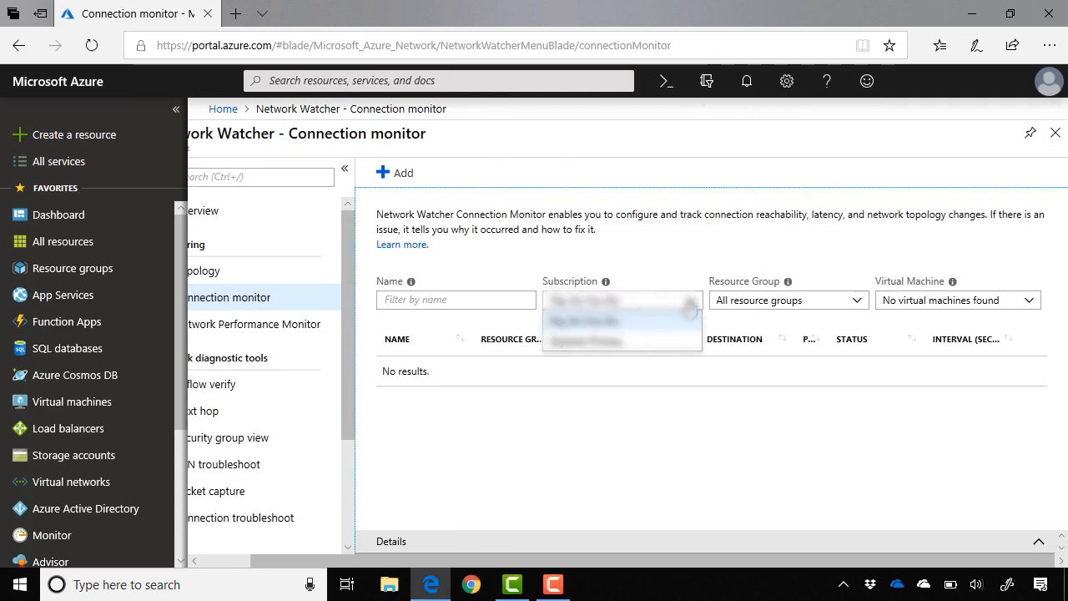
{"action": "left_click", "coordinate": [666, 342]}
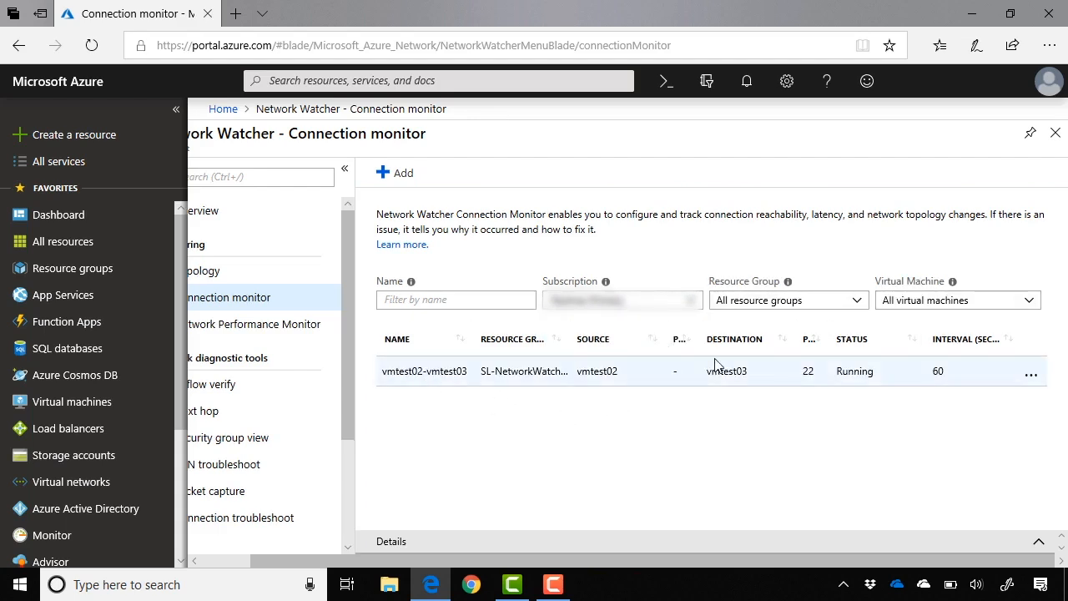
{"action": "left_click", "coordinate": [1031, 377]}
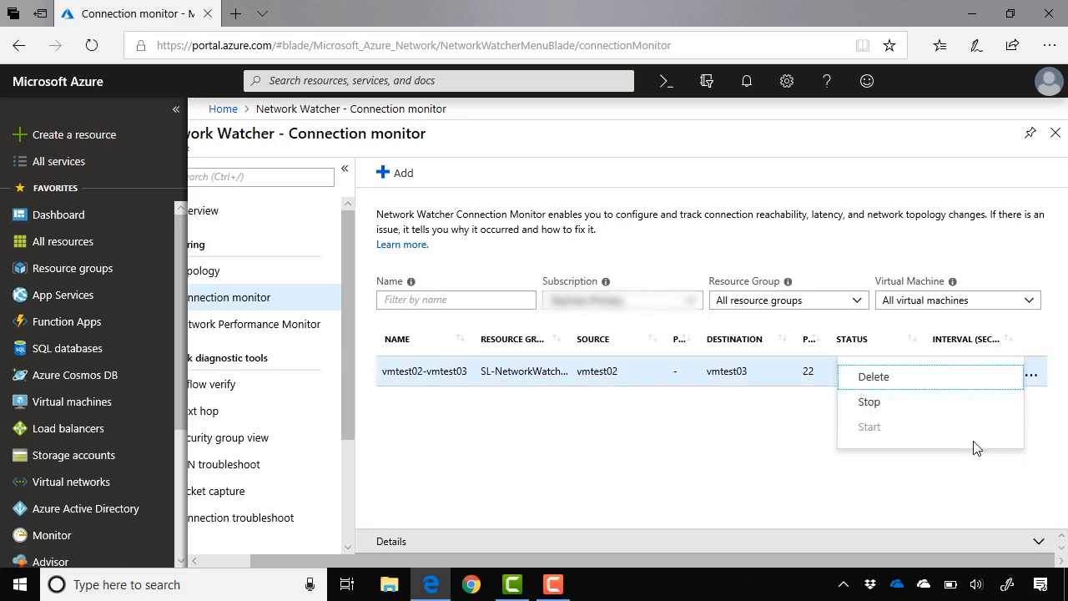
{"action": "left_click", "coordinate": [799, 464]}
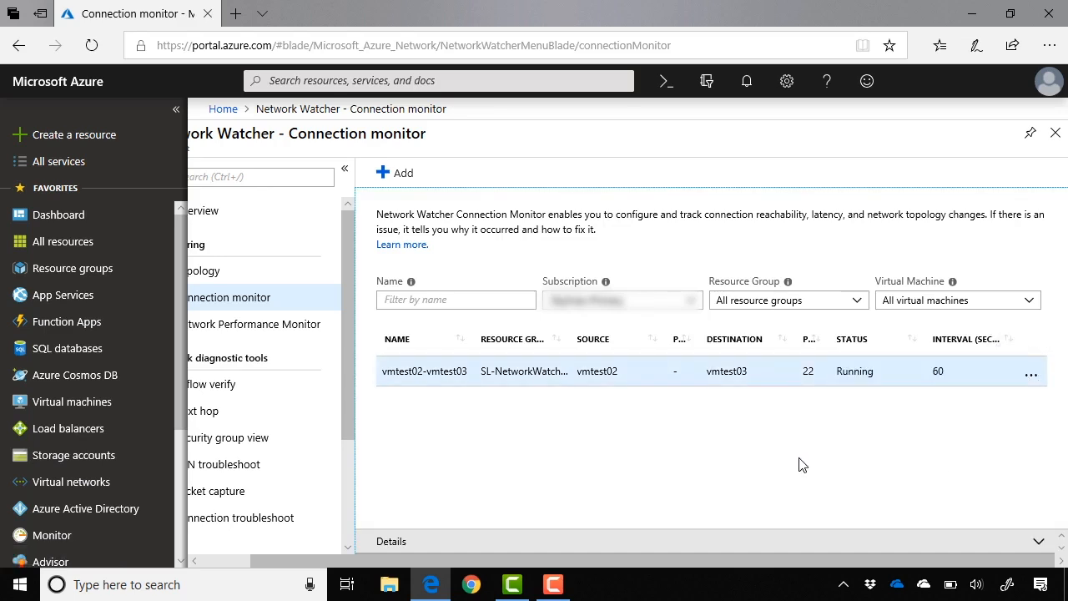
- Enlarge the details of the vmtest02-vmtest03 monitor and examine its reachability status, round-trip time chart and hops grid
{"action": "left_click", "coordinate": [1038, 543]}
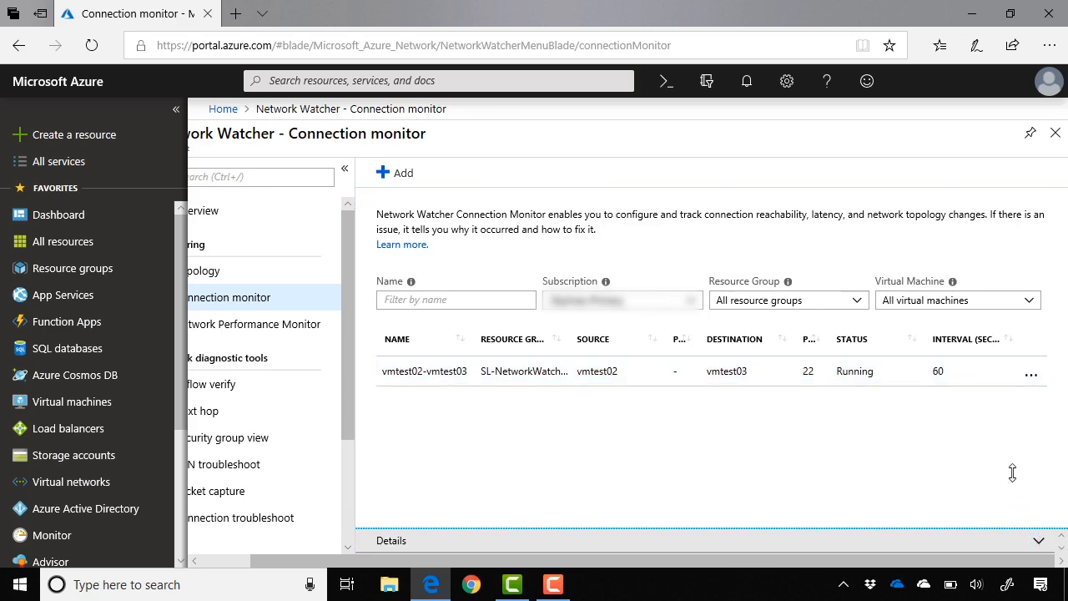
{"action": "left_click_drag", "start_coordinate": [1012, 473], "coordinate": [1023, 346]}
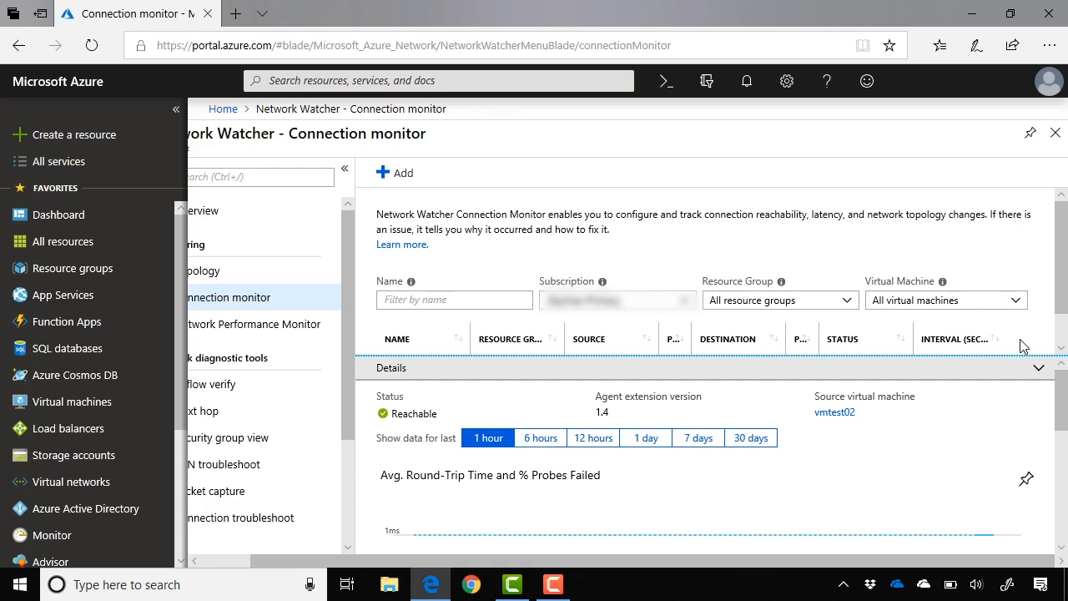
{"action": "left_click_drag", "start_coordinate": [1067, 394], "coordinate": [1062, 501]}
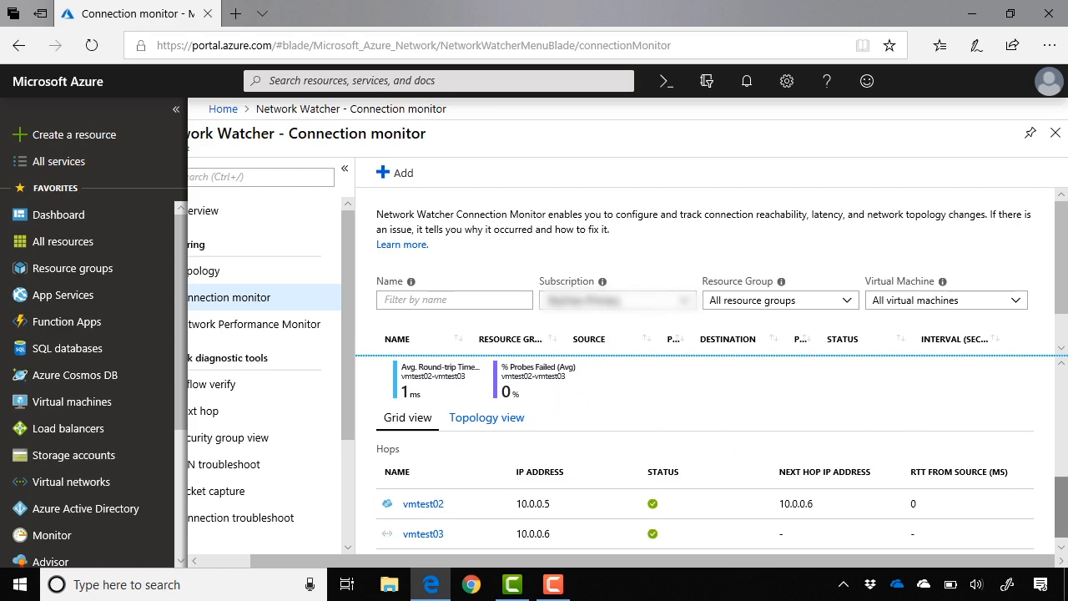
{"action": "left_click_drag", "start_coordinate": [1064, 511], "coordinate": [1065, 516]}
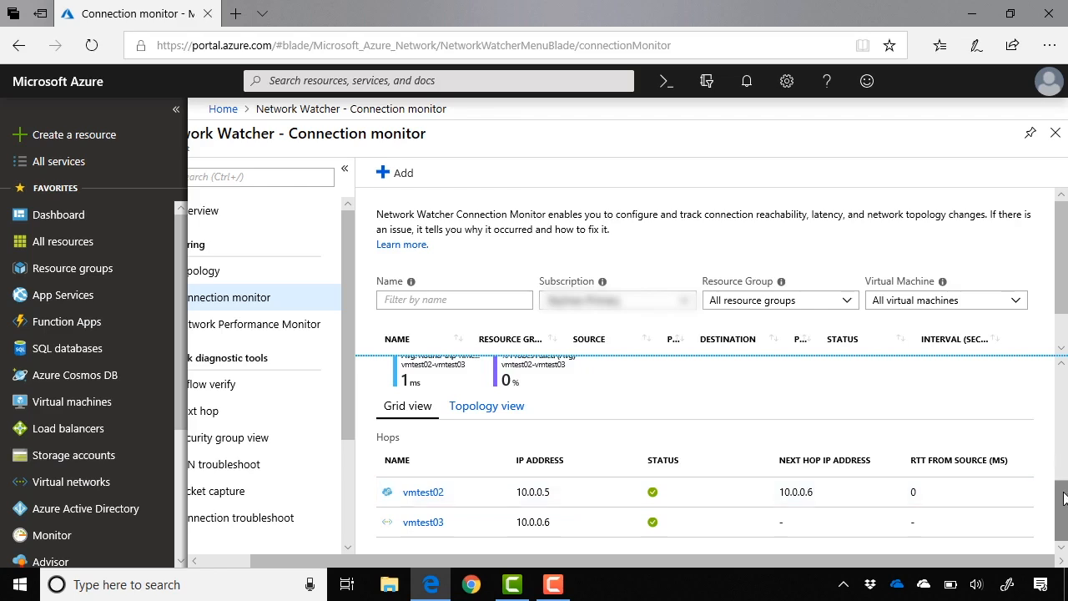
{"action": "left_click_drag", "start_coordinate": [1063, 496], "coordinate": [1065, 389]}
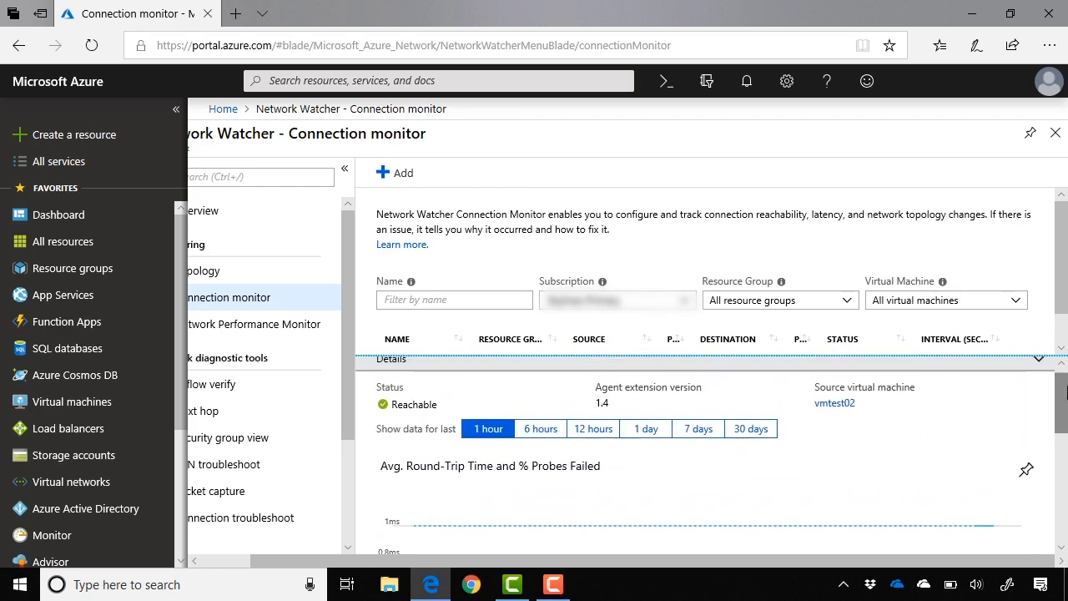
- Show the monitor's data for the last 6 hours and examine its hops in the topology view
{"action": "left_click", "coordinate": [540, 429]}
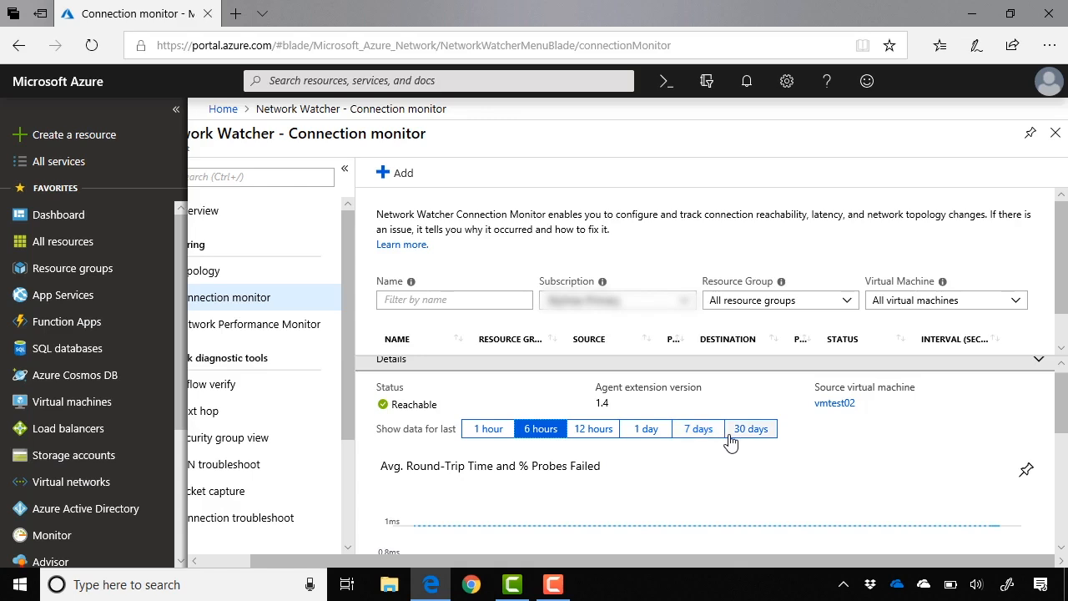
{"action": "scroll", "coordinate": [966, 486], "scroll_direction": "down", "scroll_amount": 3}
{"action": "scroll", "coordinate": [965, 486], "scroll_direction": "down", "scroll_amount": 2}
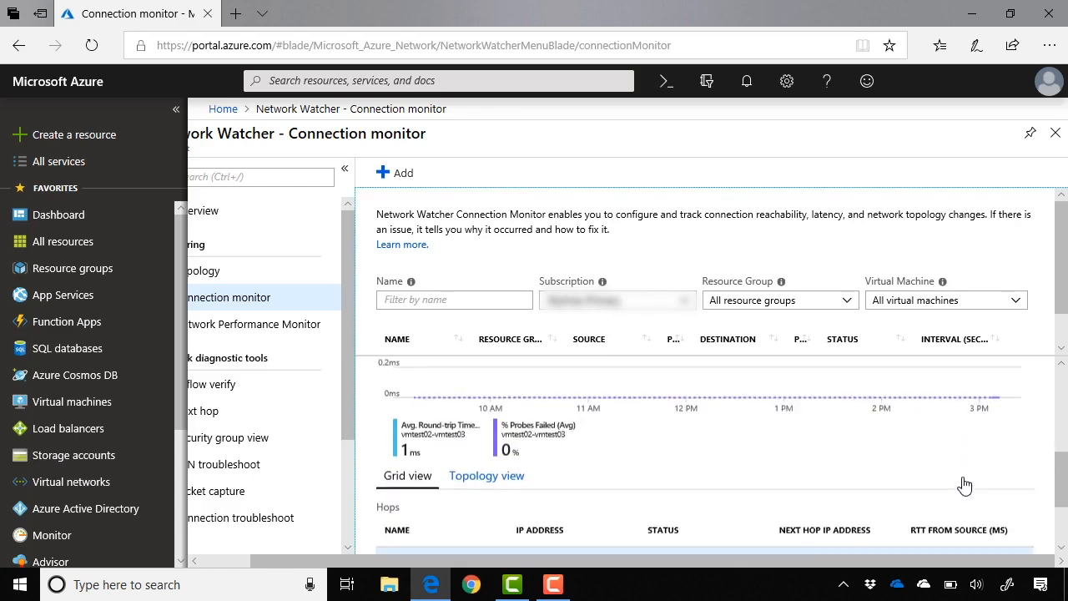
{"action": "left_click", "coordinate": [488, 427]}
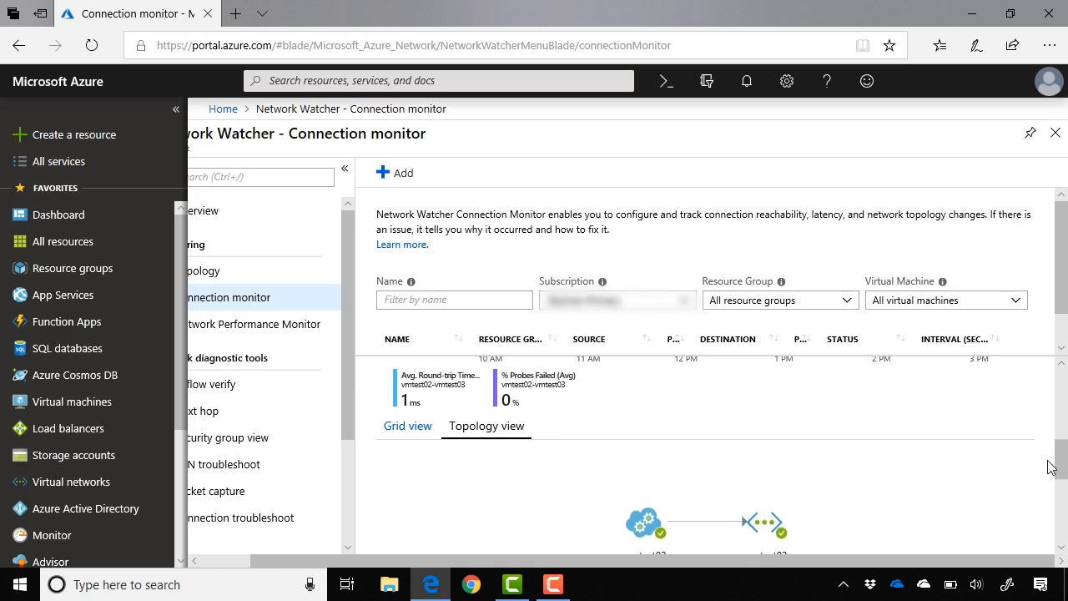
{"action": "left_click_drag", "start_coordinate": [1056, 465], "coordinate": [1058, 487]}
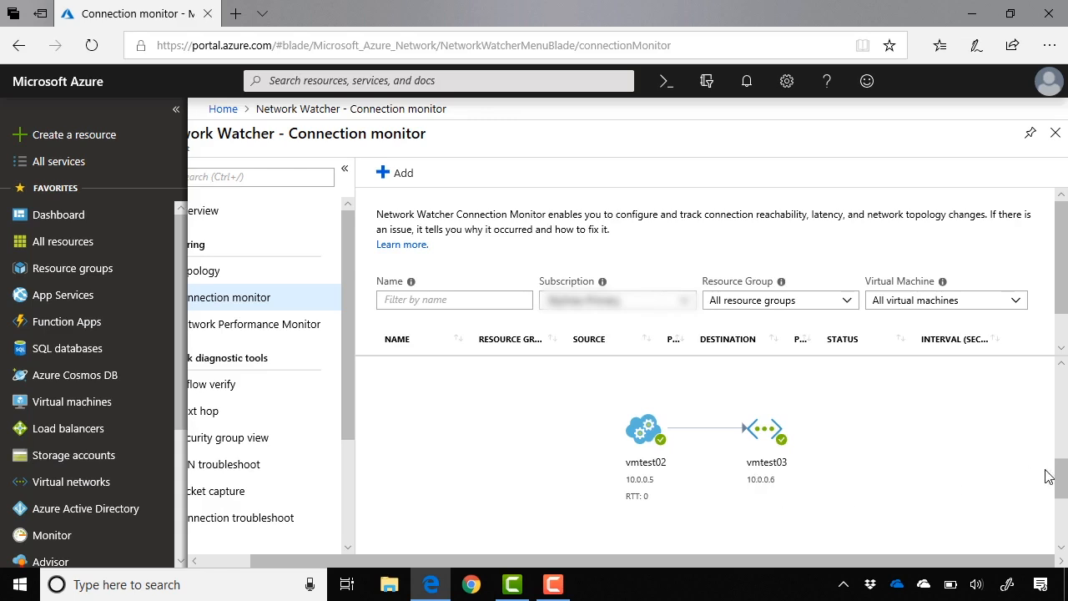
{"action": "left_click_drag", "start_coordinate": [1061, 482], "coordinate": [1061, 380]}
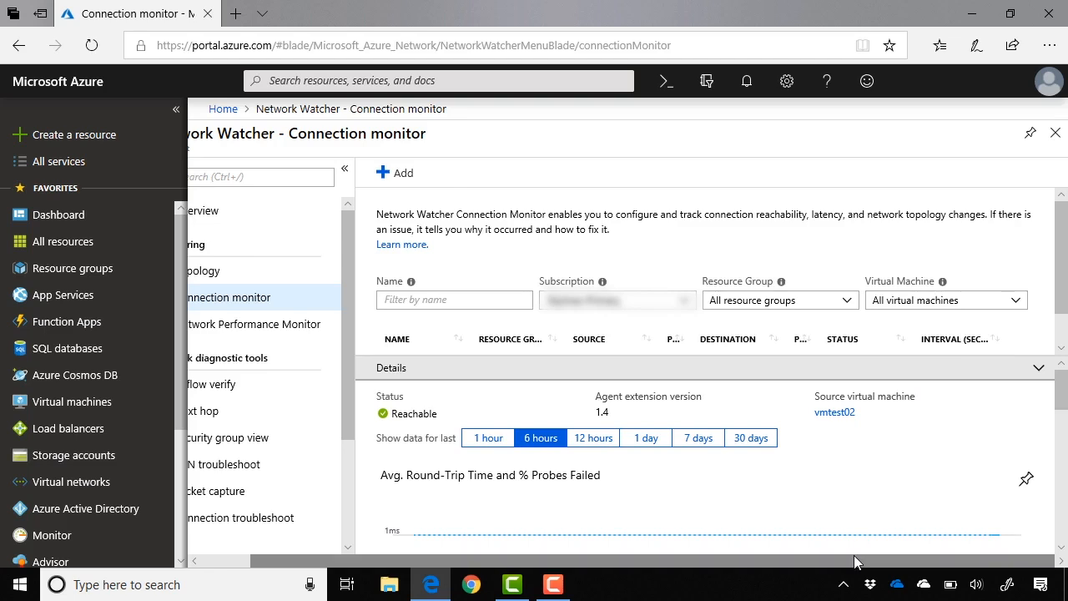
- Open the Network Performance Monitor page of Network Watcher to review its options
{"action": "scroll", "coordinate": [854, 562], "scroll_direction": "left", "scroll_amount": 1}
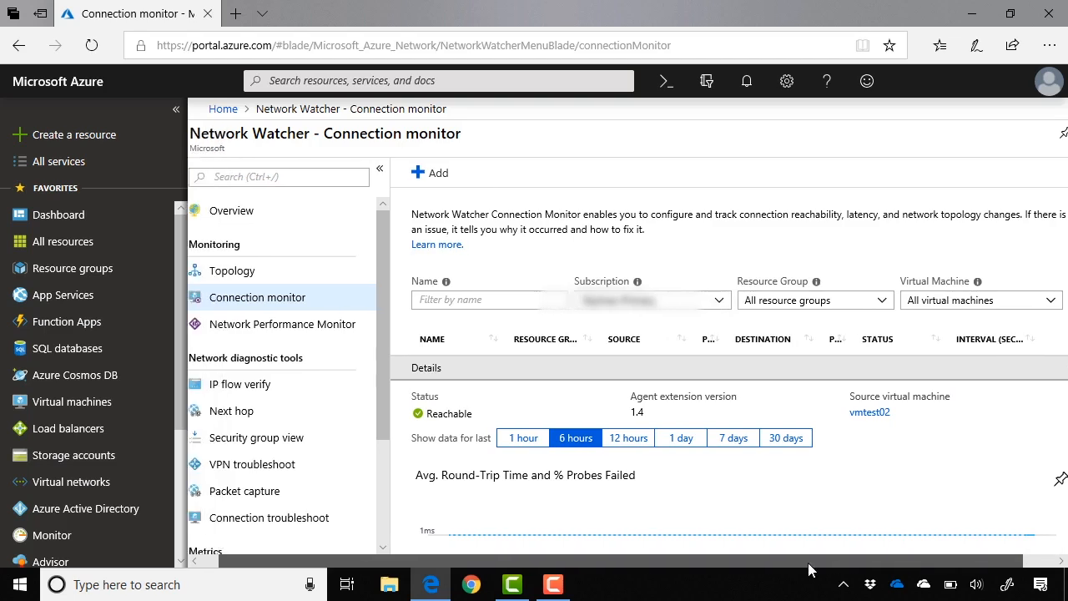
{"action": "left_click", "coordinate": [309, 339]}
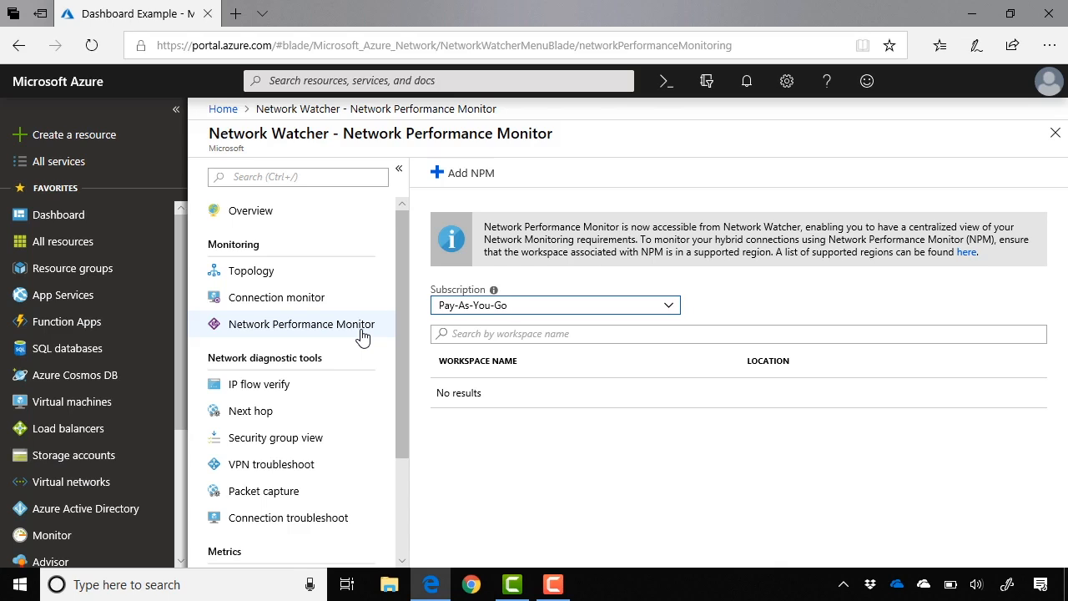
- Open the IP flow verify tool and select the subscription listed below Pay-As-You-Go for the target virtual machine
{"action": "left_click", "coordinate": [341, 395]}
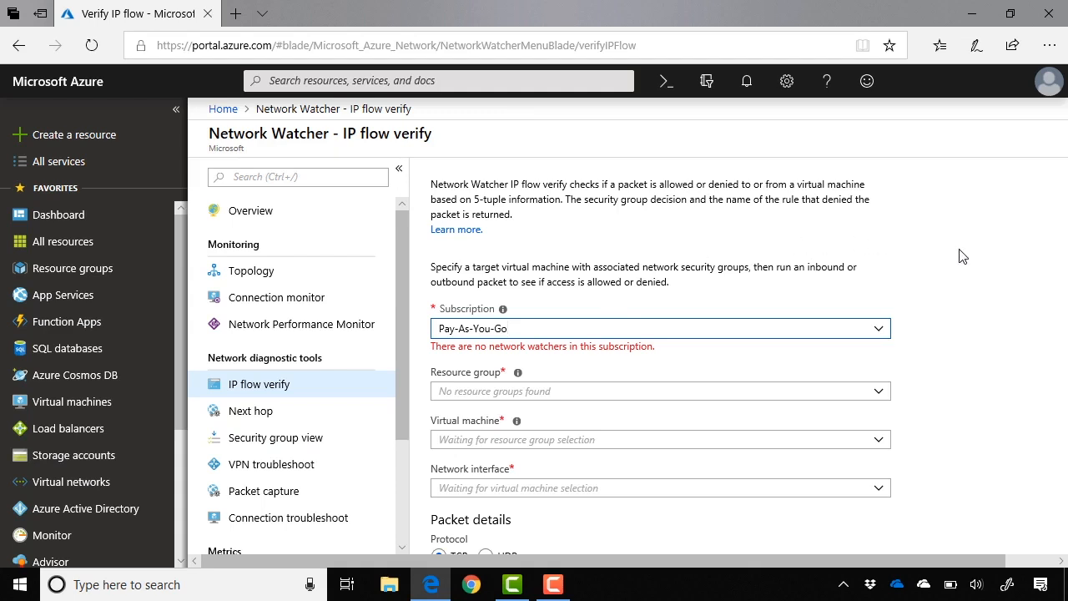
{"action": "scroll", "coordinate": [960, 257], "scroll_direction": "down", "scroll_amount": 1}
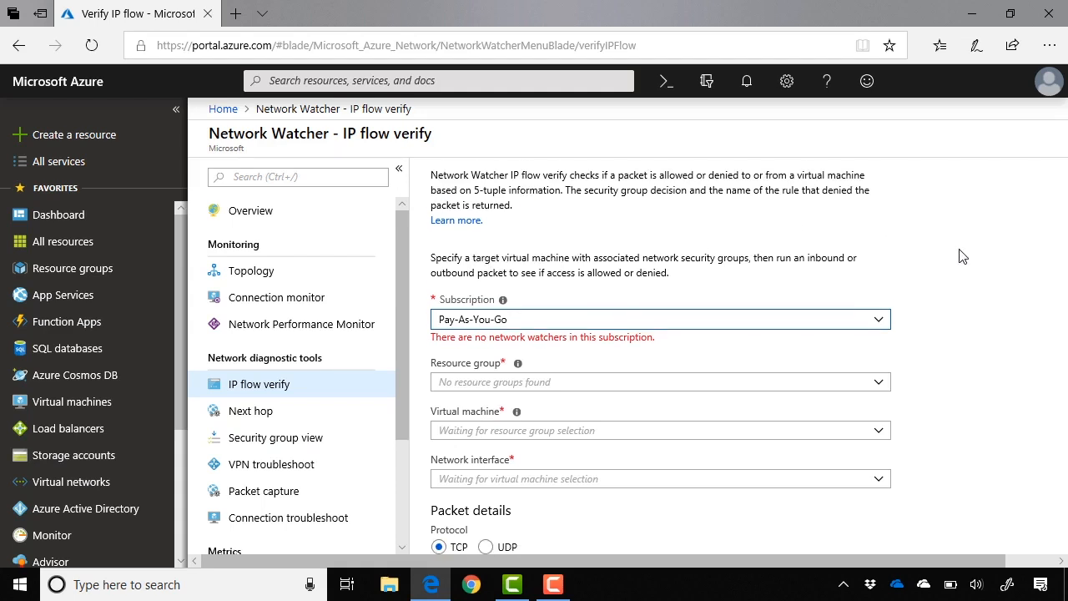
{"action": "left_click", "coordinate": [882, 269]}
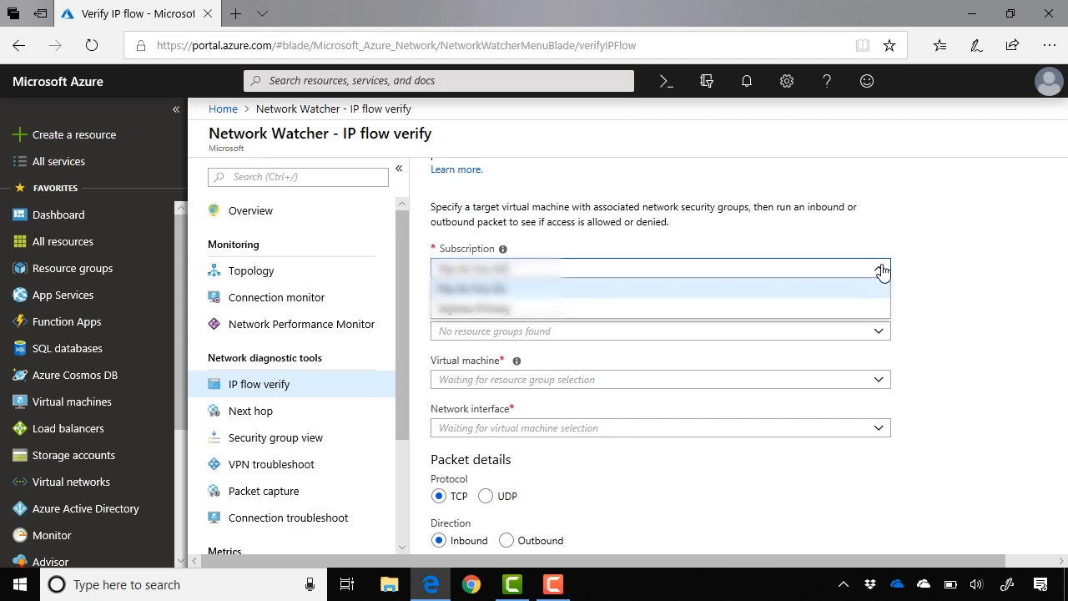
{"action": "left_click", "coordinate": [839, 309]}
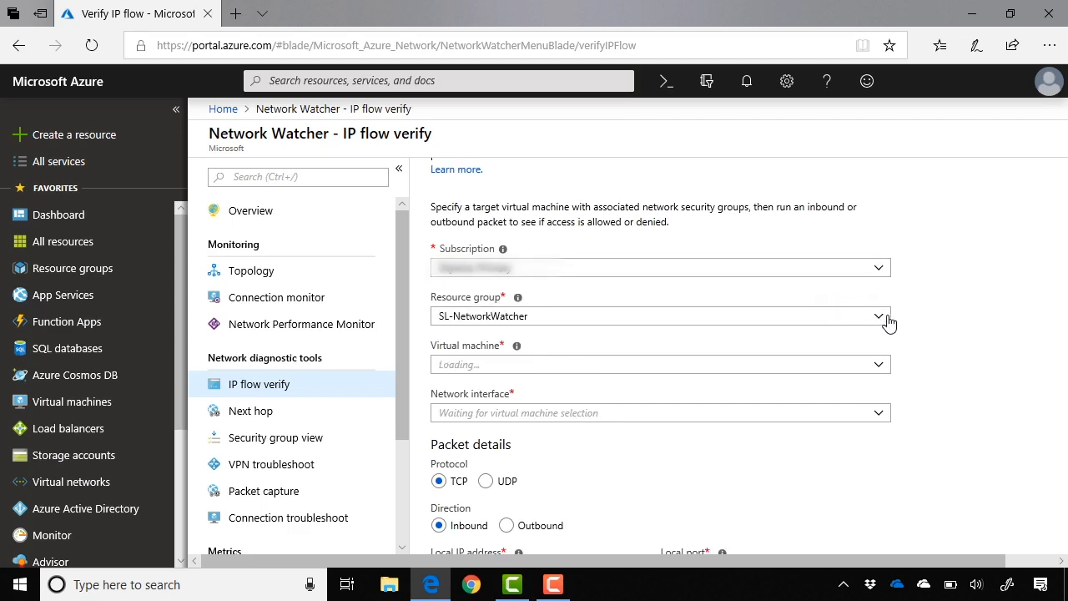
{"action": "scroll", "coordinate": [935, 369], "scroll_direction": "down", "scroll_amount": 1}
{"action": "scroll", "coordinate": [936, 369], "scroll_direction": "down", "scroll_amount": 3}
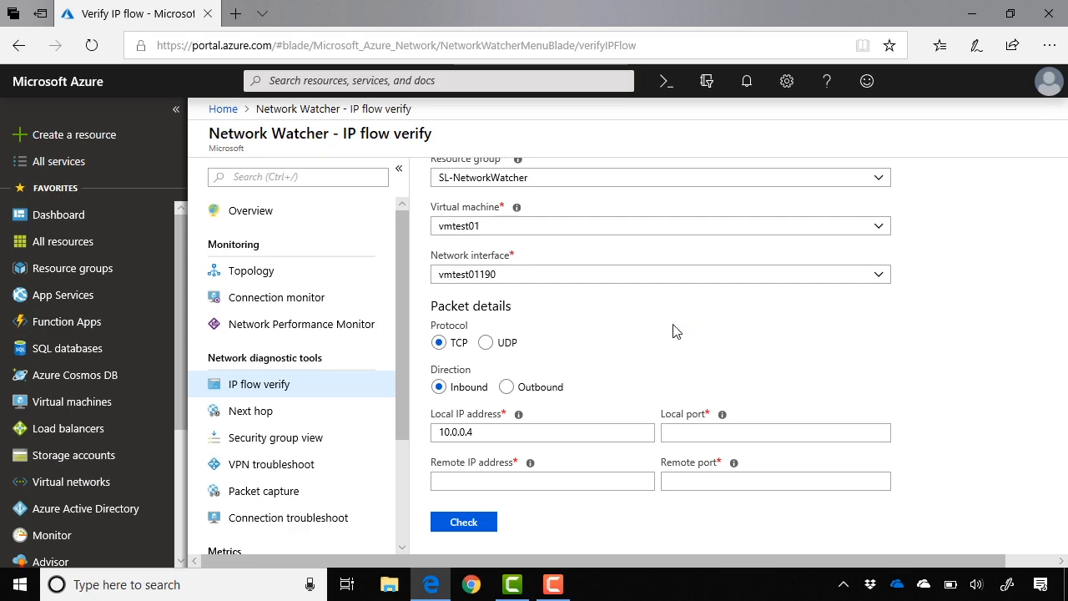
- Set the packet direction to Outbound, with local port 60000, remote IP address 13.107.21.200 and remote port 80
{"action": "scroll", "coordinate": [676, 331], "scroll_direction": "down", "scroll_amount": 1}
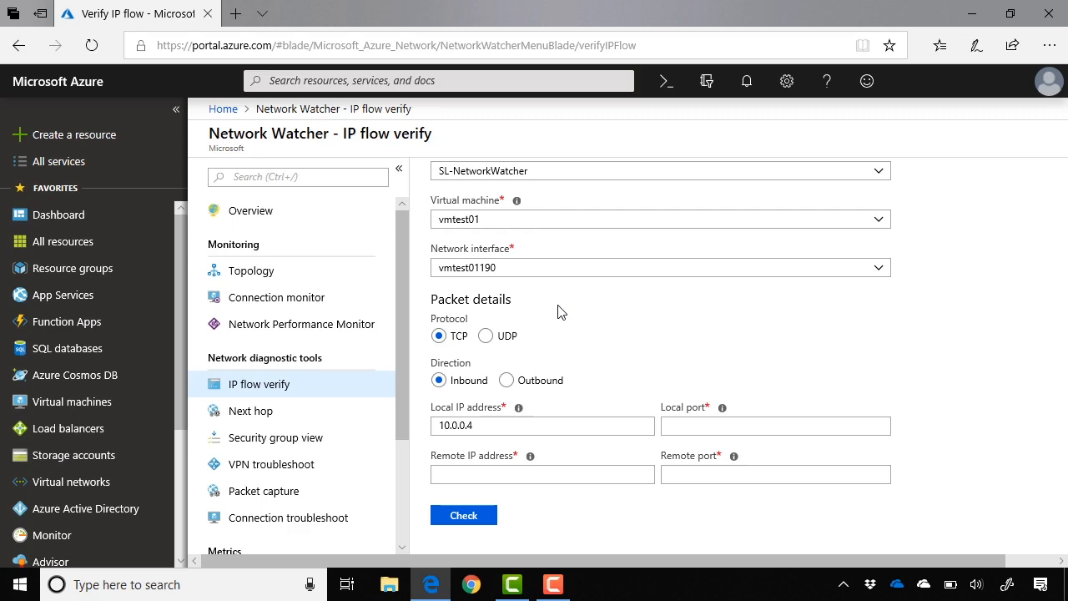
{"action": "left_click", "coordinate": [507, 381]}
{"action": "left_click", "coordinate": [689, 428]}
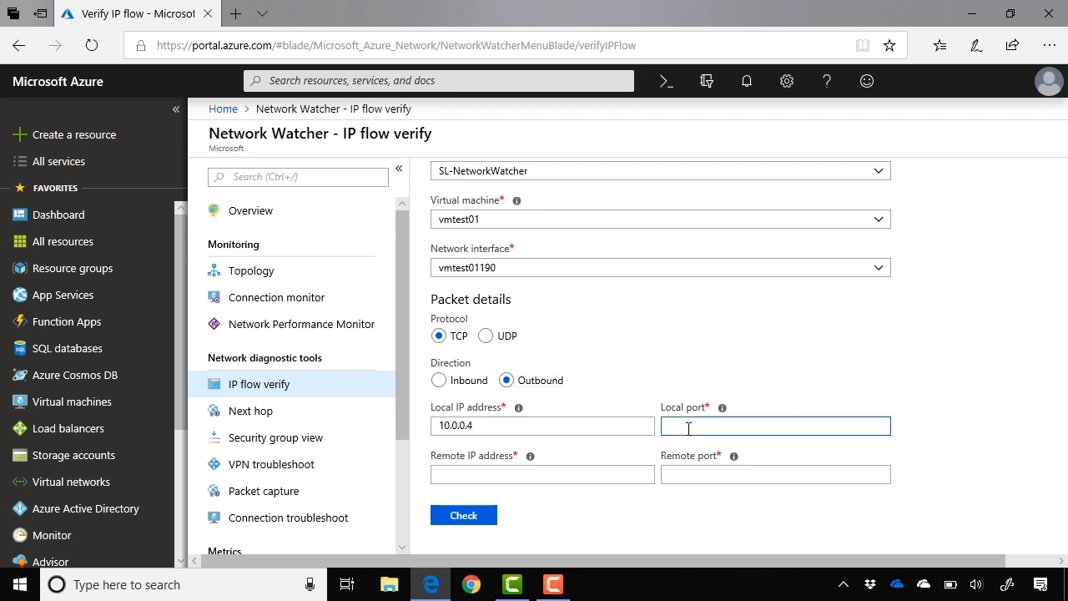
{"action": "type", "text": "60000"}
{"action": "key", "text": "Tab"}
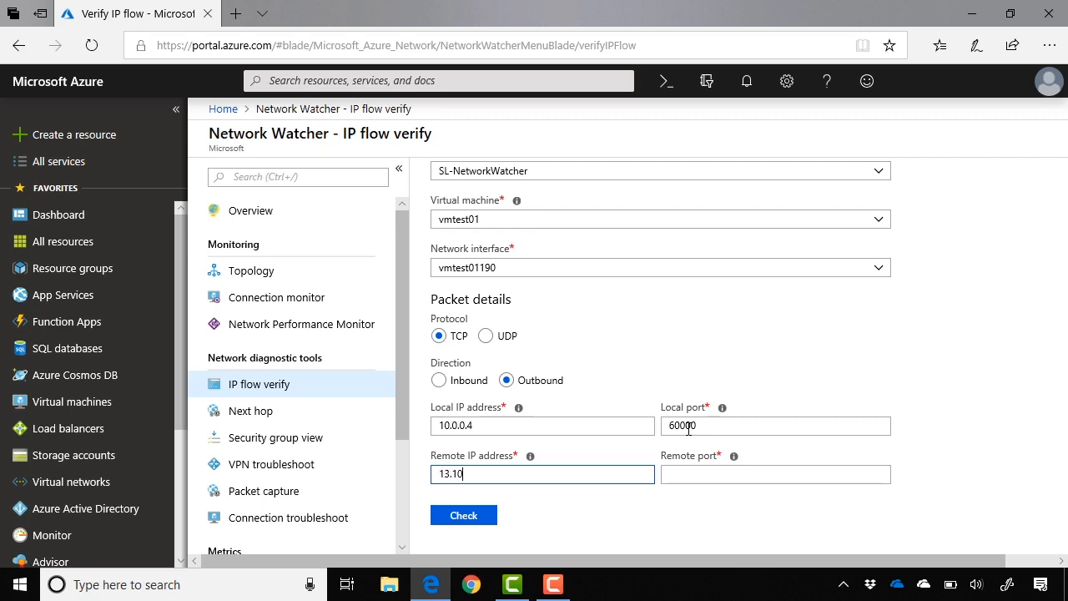
{"action": "type", "text": "13.107.21.200"}
{"action": "left_click", "coordinate": [691, 471]}
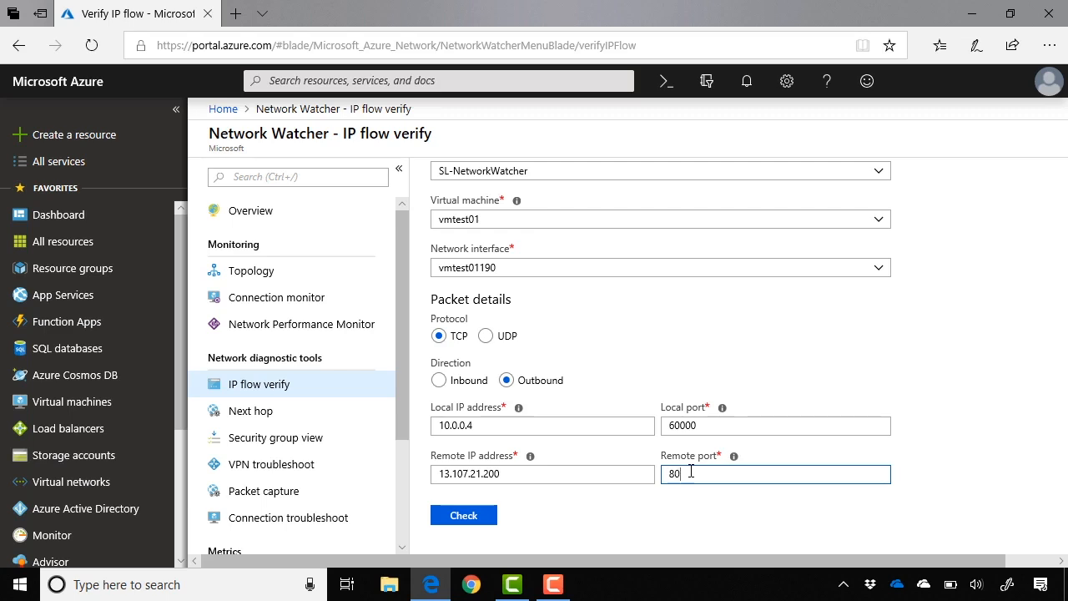
- Run the IP flow check for the entered packet details and review its access result and security rule
{"action": "left_click", "coordinate": [947, 404]}
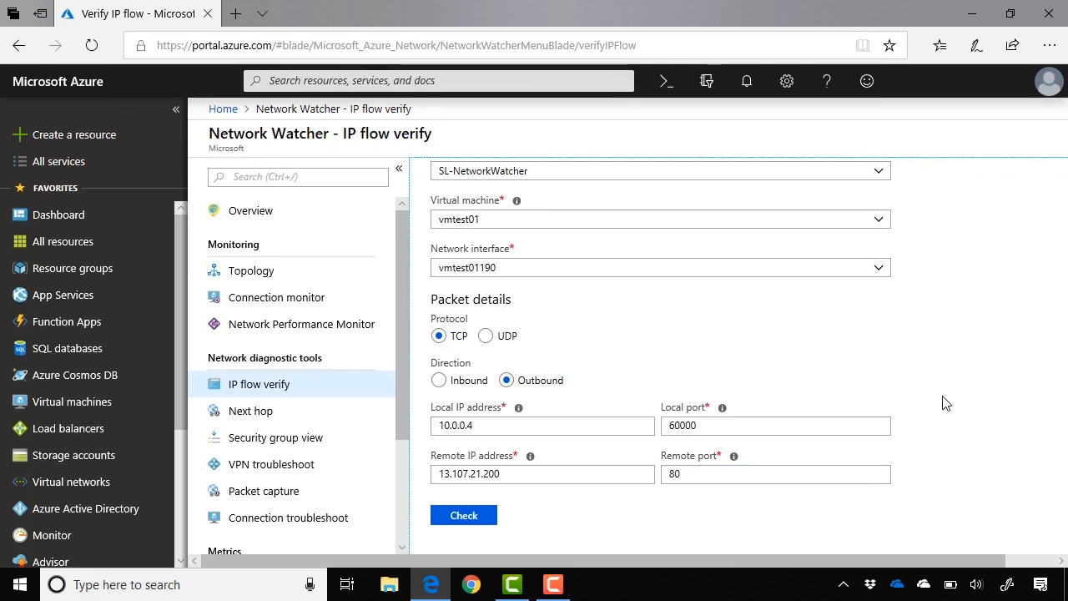
{"action": "left_click", "coordinate": [487, 516]}
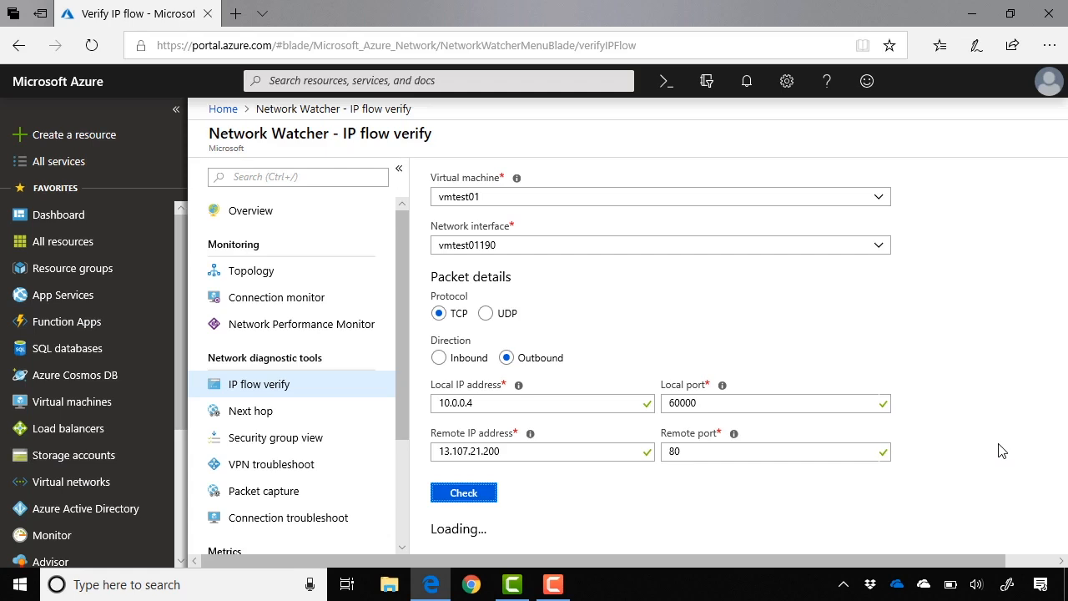
{"action": "scroll", "coordinate": [999, 451], "scroll_direction": "down", "scroll_amount": 2}
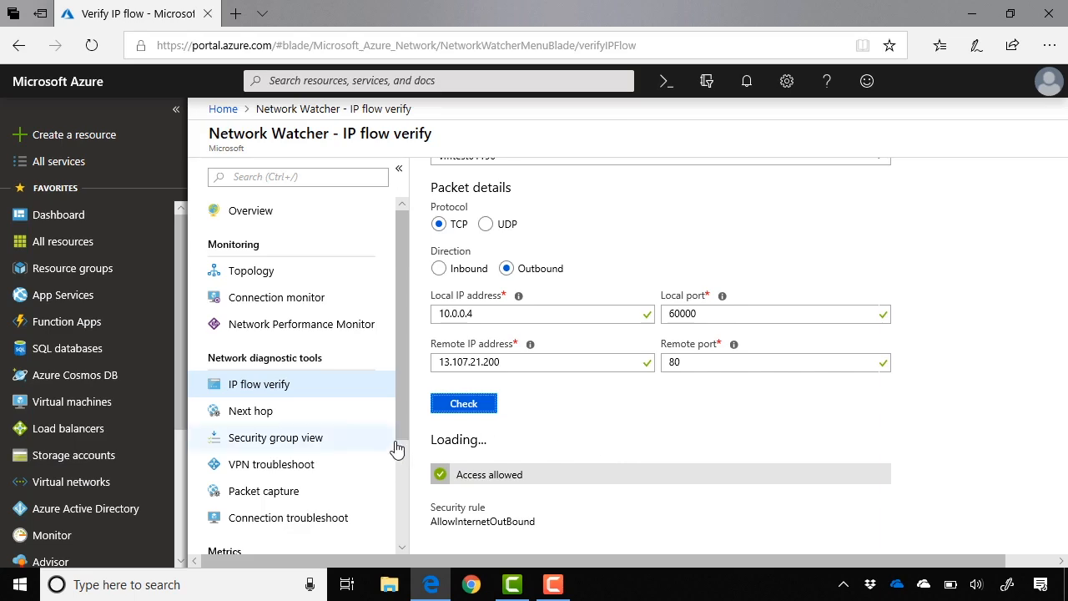
- Open the Security group view, select the subscription listed below Pay-As-You-Go, and choose vmtest01 as the virtual machine
{"action": "left_click", "coordinate": [347, 447]}
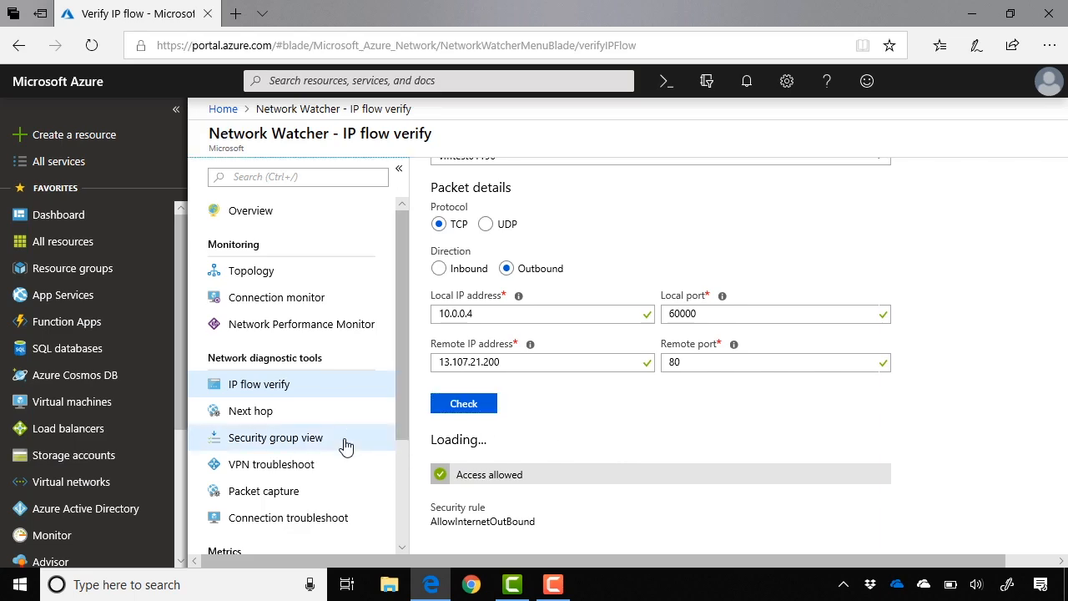
{"action": "left_click", "coordinate": [468, 357]}
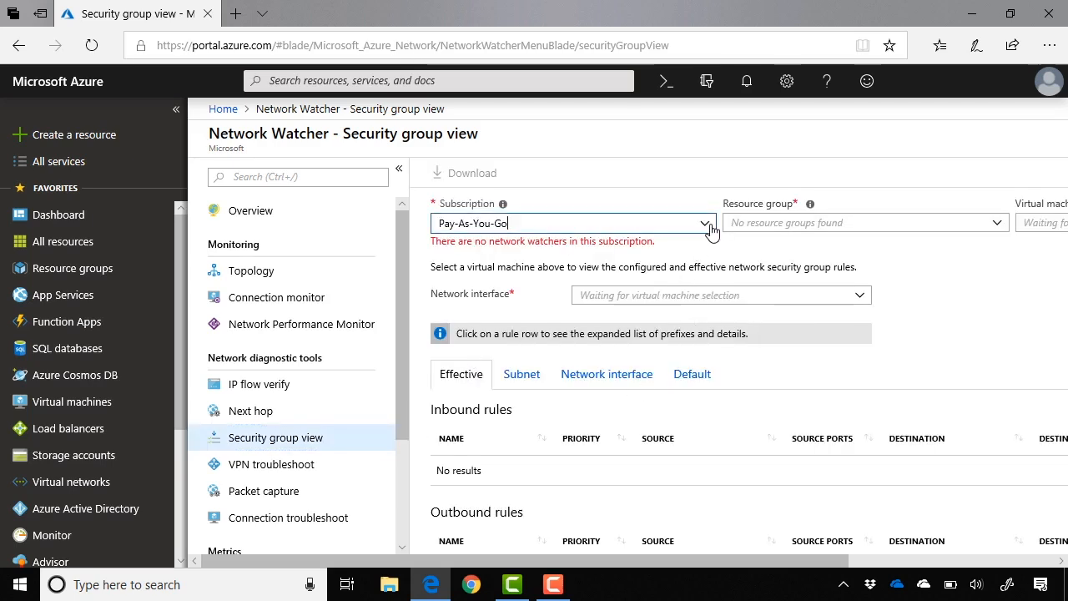
{"action": "left_click", "coordinate": [709, 227]}
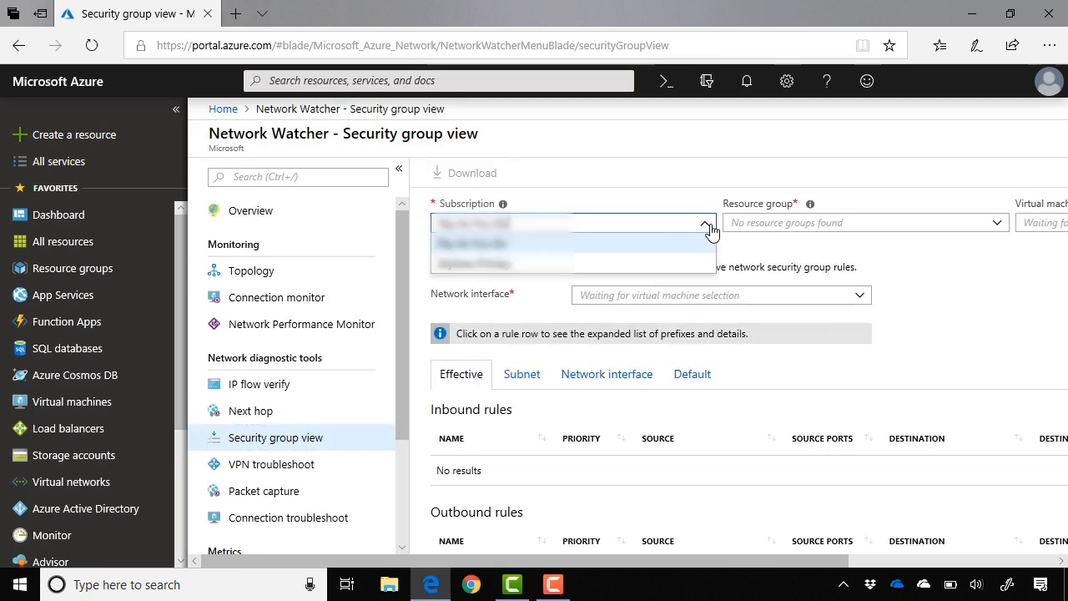
{"action": "left_click", "coordinate": [667, 264]}
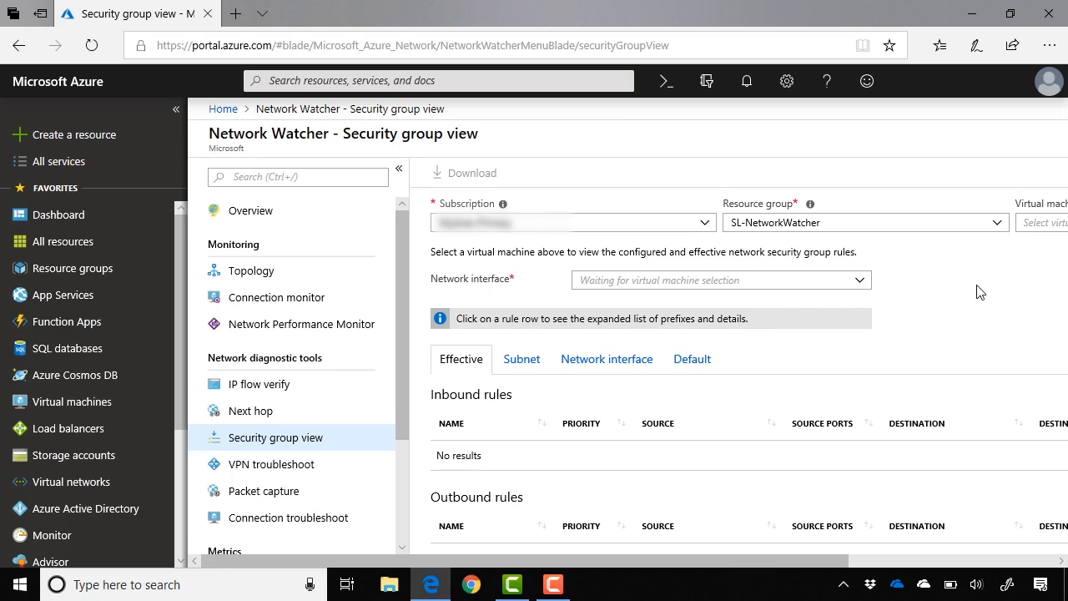
{"action": "scroll", "coordinate": [981, 291], "scroll_direction": "down", "scroll_amount": 1}
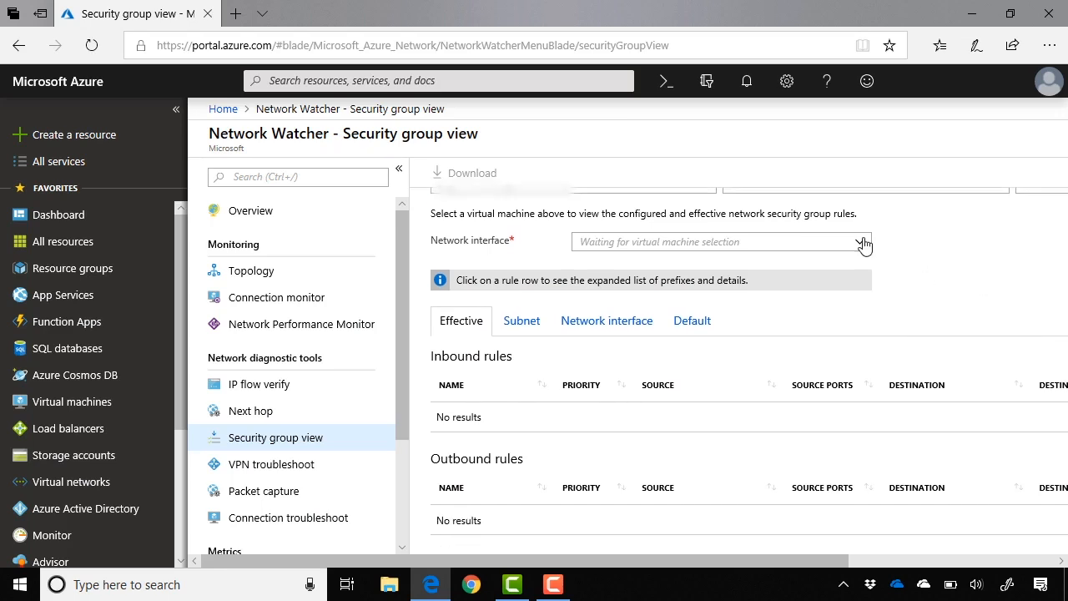
{"action": "scroll", "coordinate": [966, 294], "scroll_direction": "up", "scroll_amount": 1}
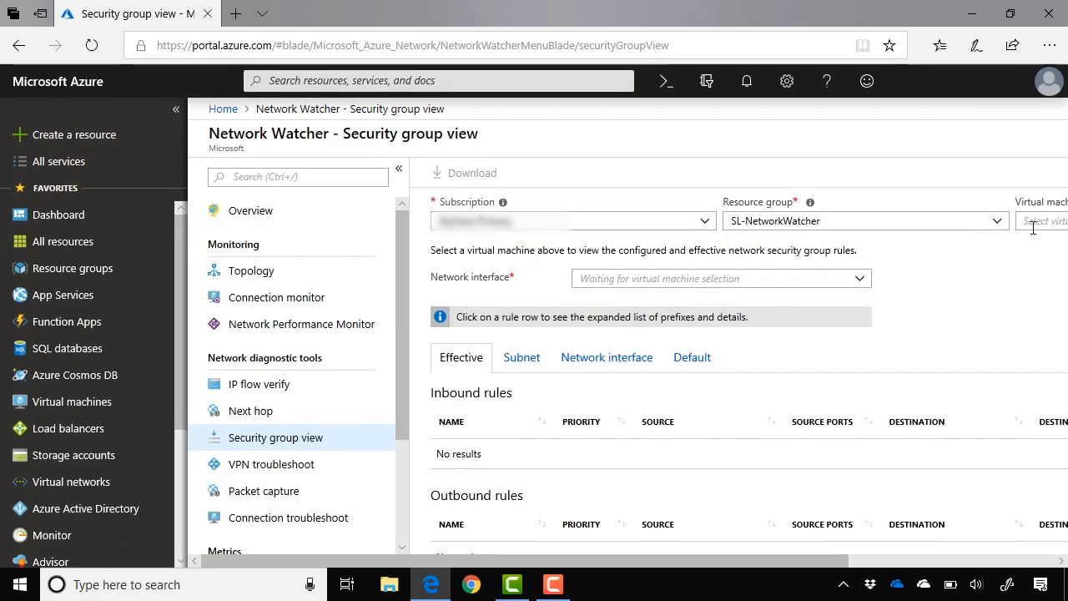
{"action": "left_click", "coordinate": [1032, 223]}
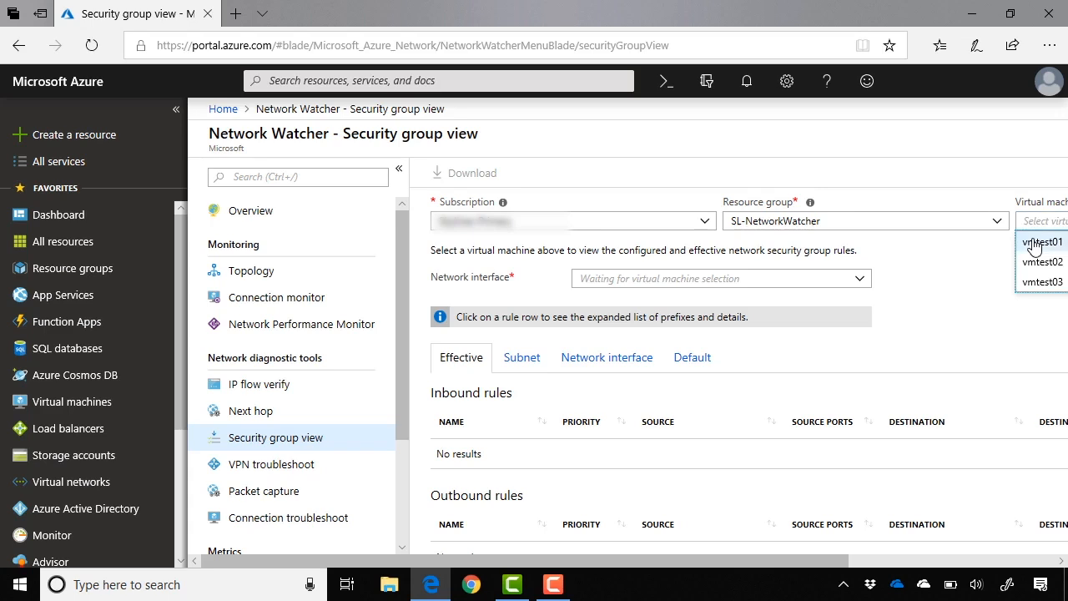
{"action": "left_click", "coordinate": [1034, 242]}
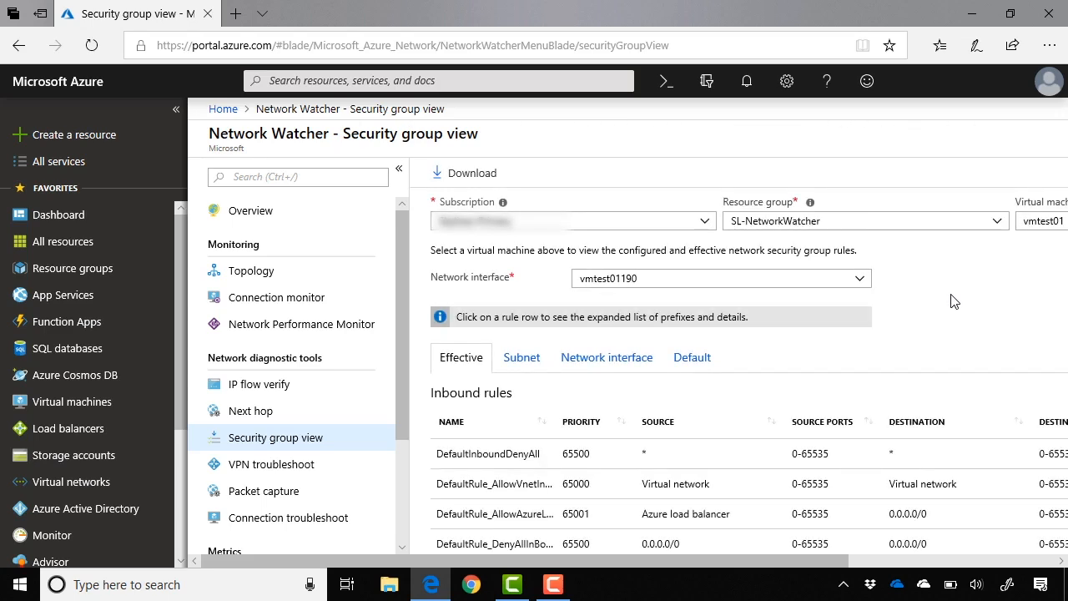
- Compare the effective, subnet and network interface security rules of vmtest01, finishing on the effective rules
{"action": "scroll", "coordinate": [949, 301], "scroll_direction": "down", "scroll_amount": 2}
{"action": "scroll", "coordinate": [954, 300], "scroll_direction": "down", "scroll_amount": 1}
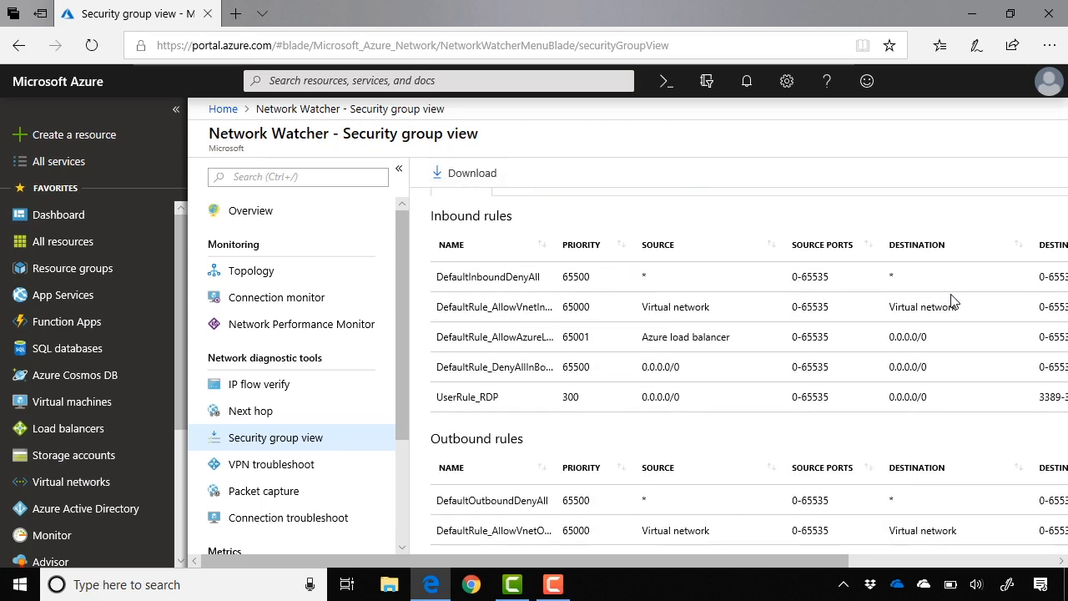
{"action": "scroll", "coordinate": [822, 376], "scroll_direction": "up", "scroll_amount": 1}
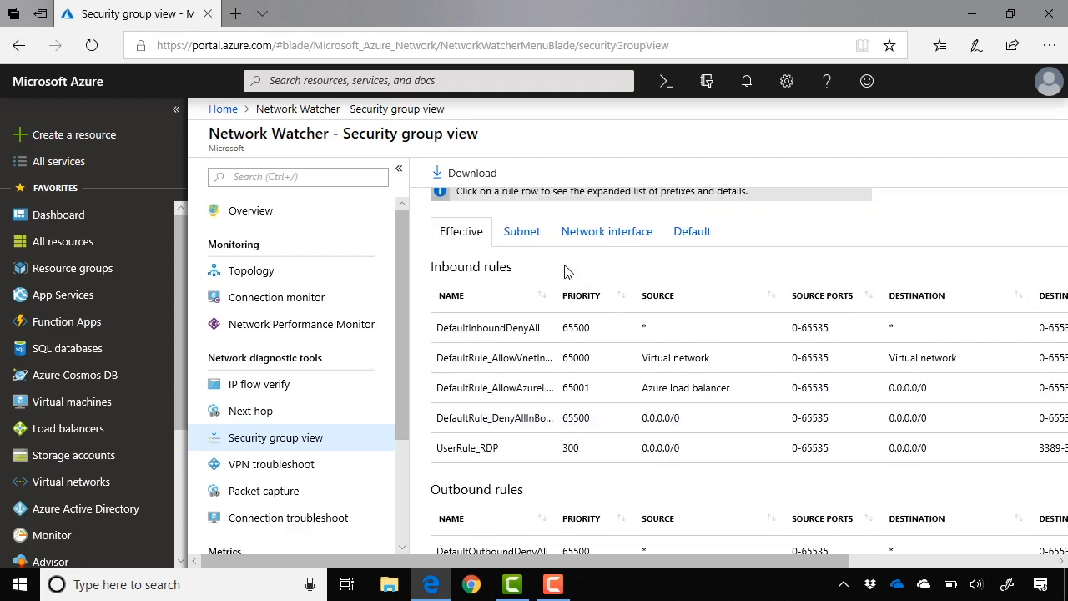
{"action": "left_click", "coordinate": [532, 237]}
{"action": "left_click", "coordinate": [592, 324]}
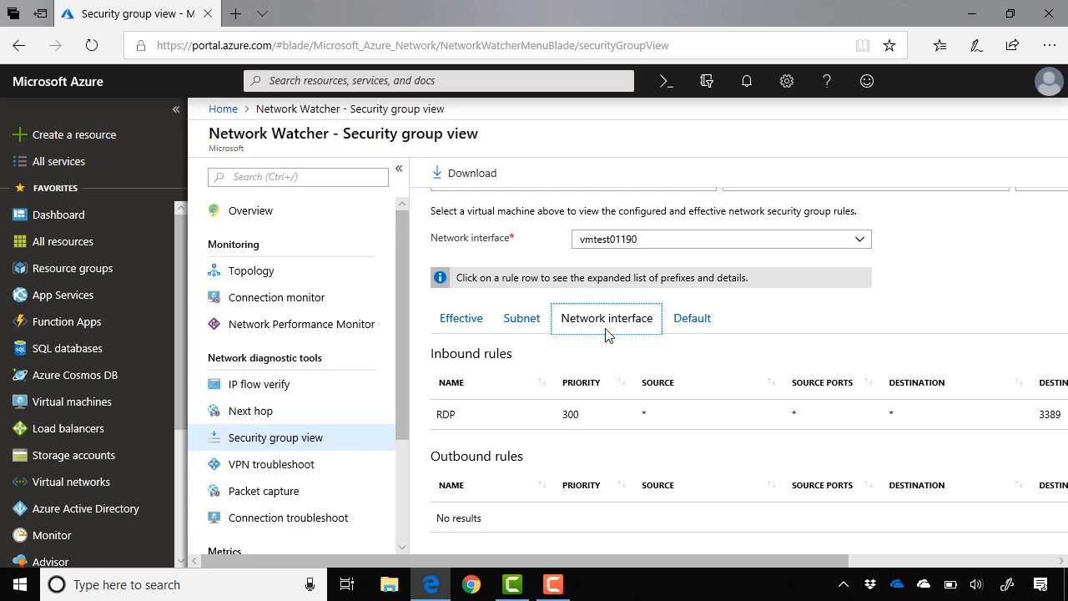
{"action": "left_click", "coordinate": [535, 329]}
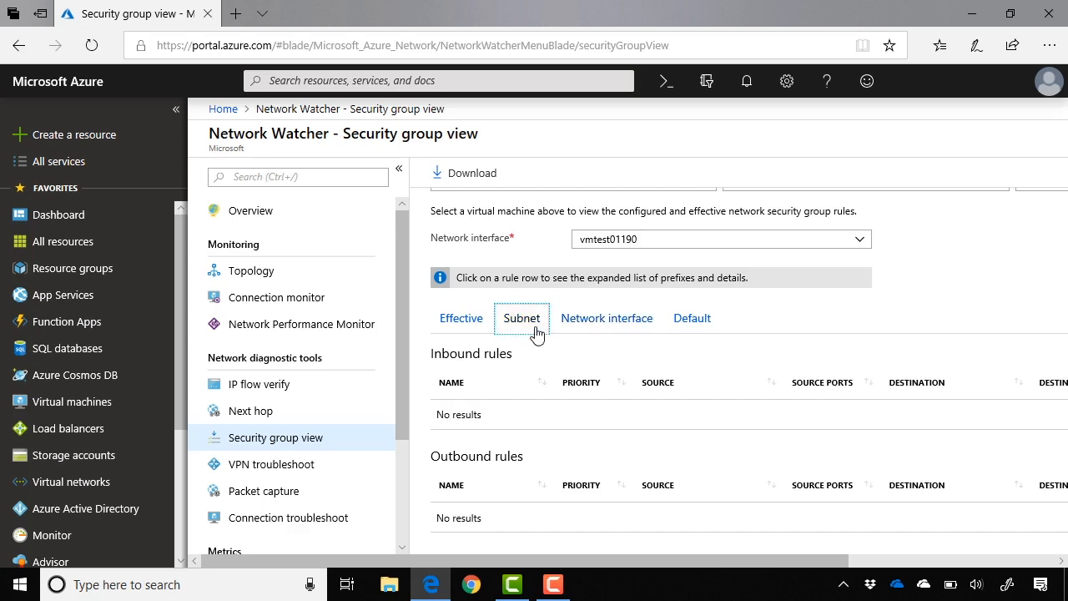
{"action": "left_click", "coordinate": [460, 325]}
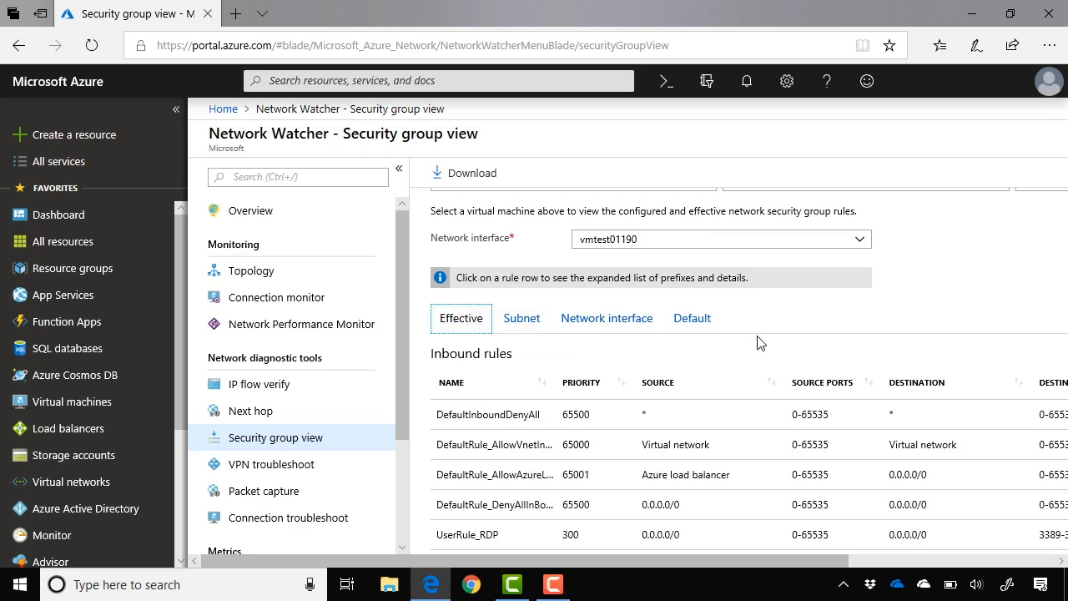
- Inspect the source and destination prefixes of the DefaultOutboundDenyAll outbound rule, and review the rules' protocol and access columns
{"action": "scroll", "coordinate": [893, 351], "scroll_direction": "down", "scroll_amount": 2}
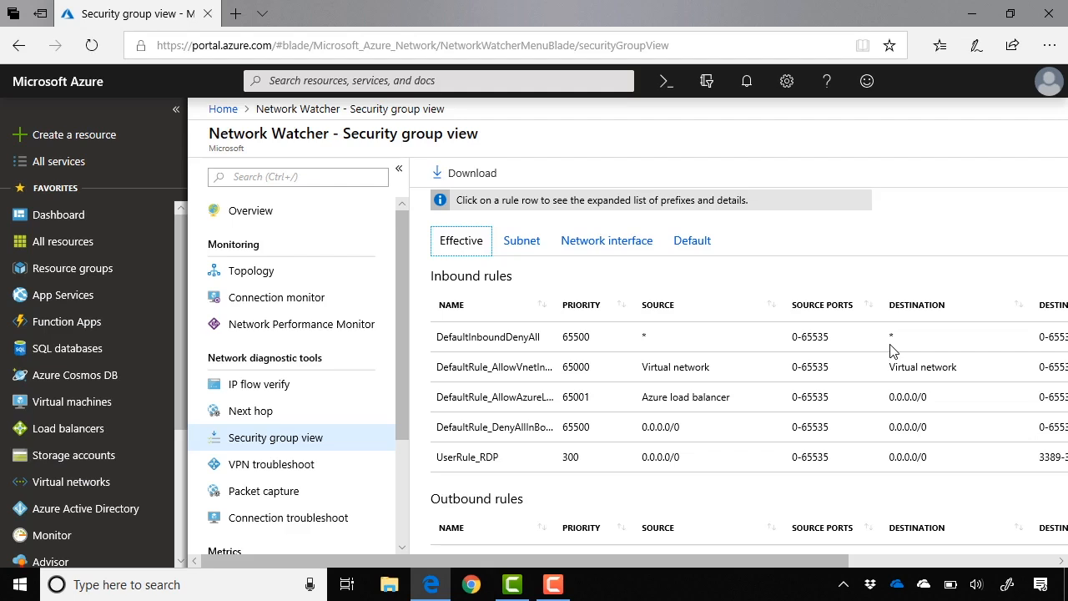
{"action": "scroll", "coordinate": [892, 351], "scroll_direction": "down", "scroll_amount": 3}
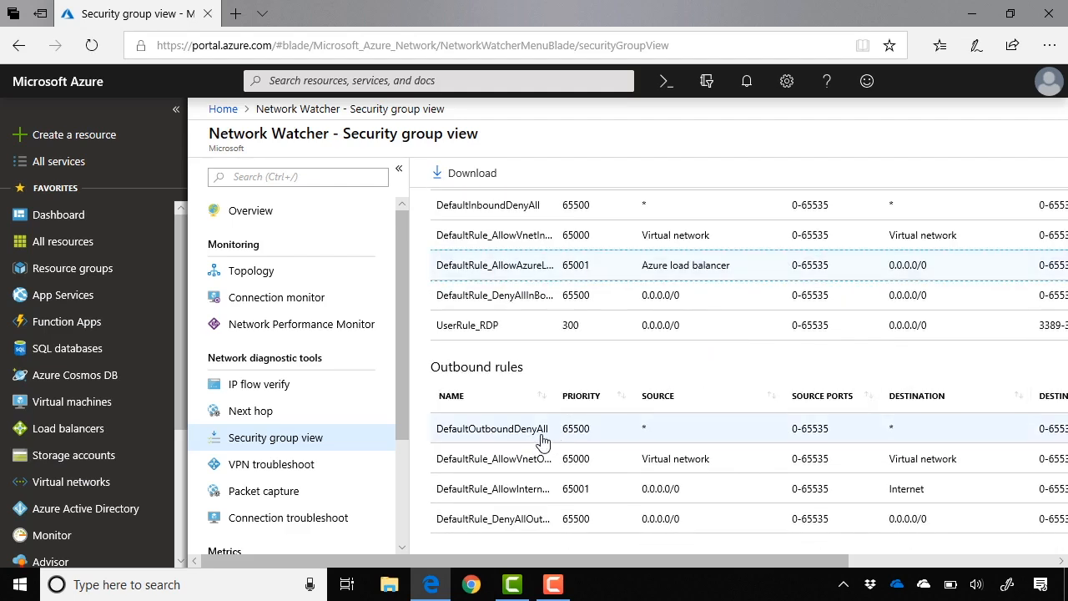
{"action": "left_click", "coordinate": [542, 443]}
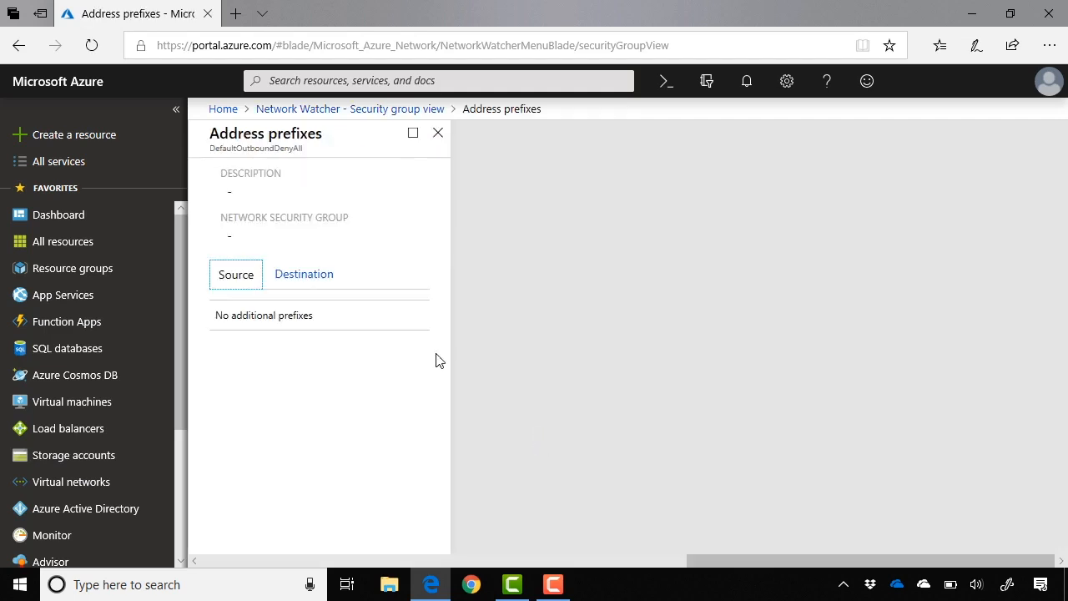
{"action": "left_click", "coordinate": [325, 285]}
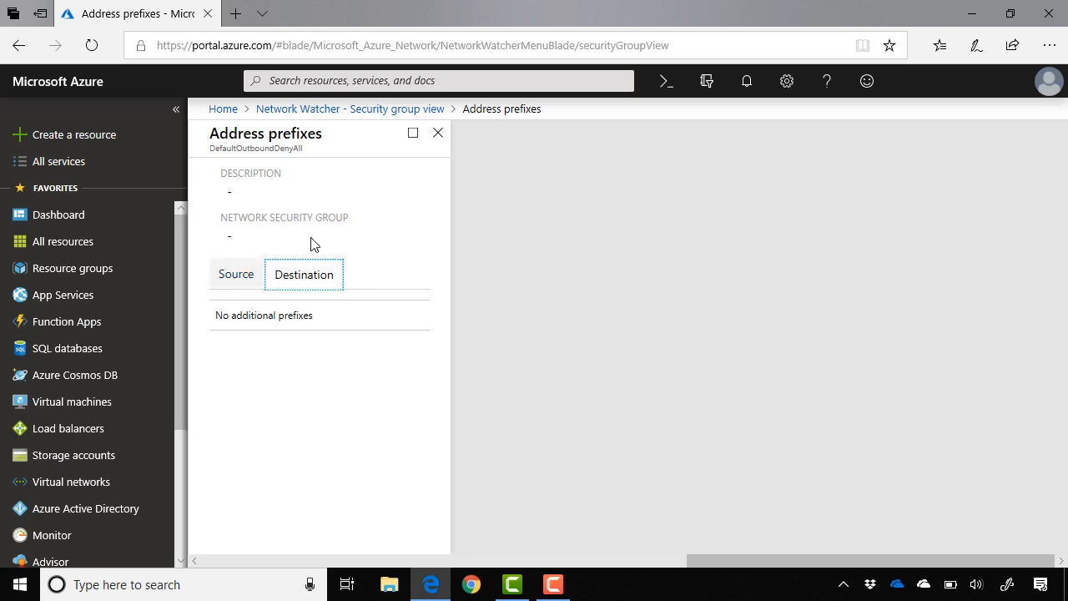
{"action": "left_click", "coordinate": [437, 133]}
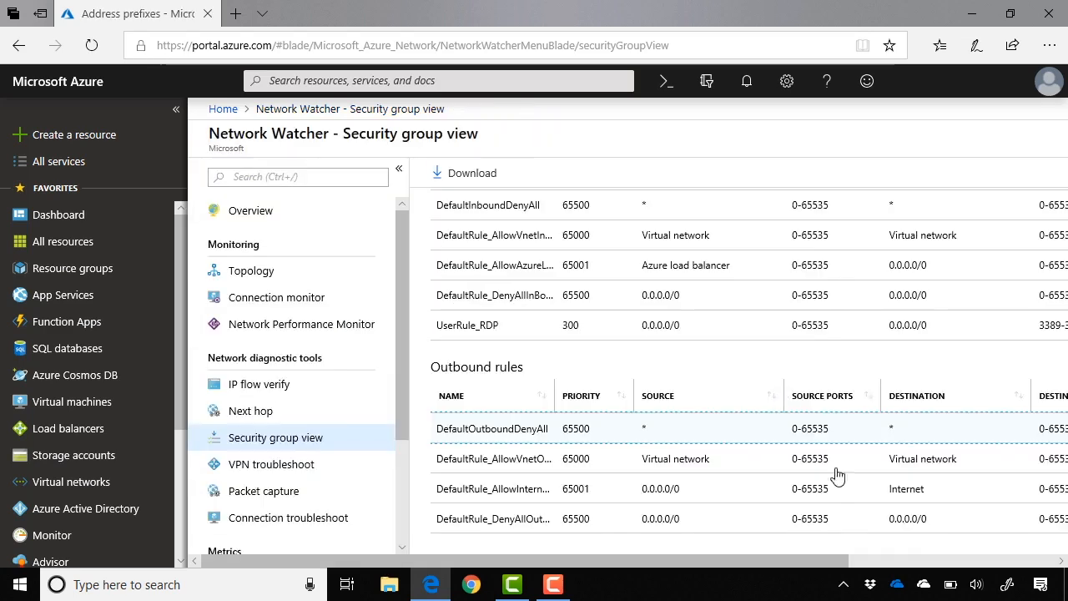
{"action": "left_click", "coordinate": [902, 561]}
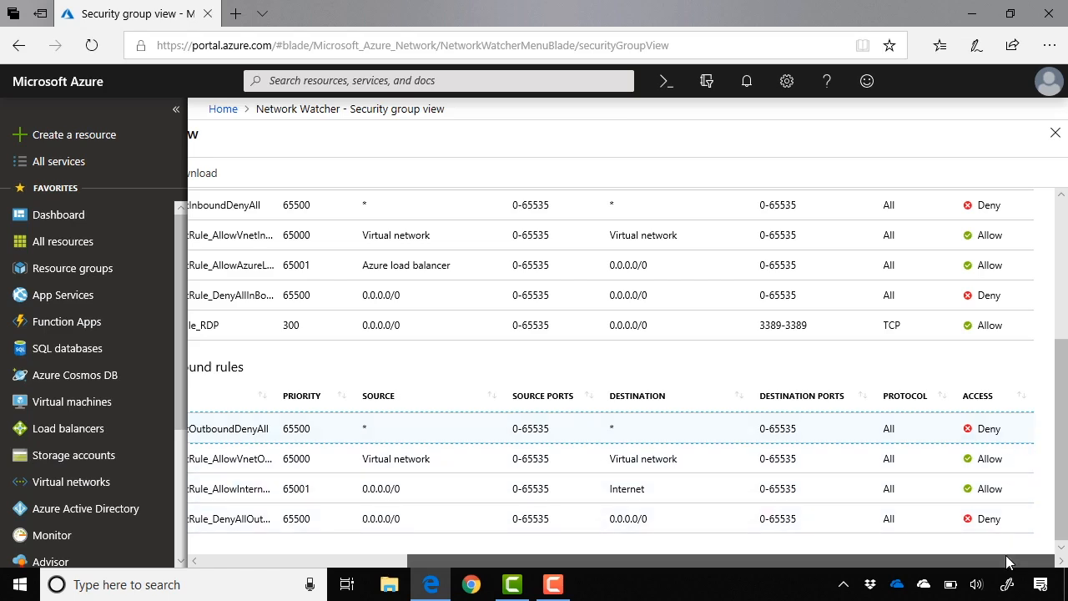
{"action": "left_click_drag", "start_coordinate": [1007, 563], "coordinate": [826, 564]}
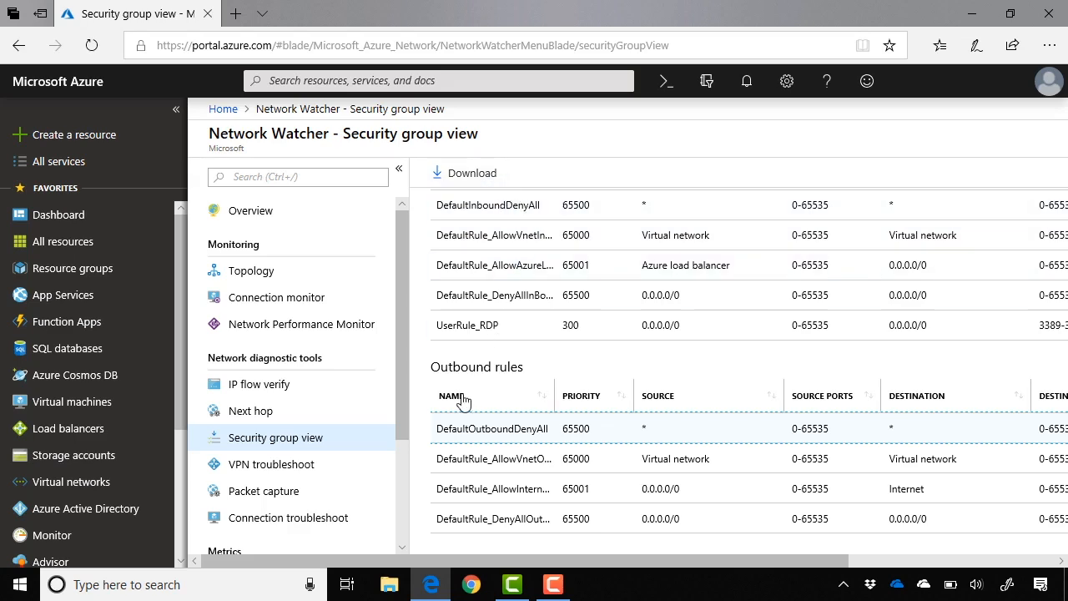
- Open the Next hop tool and select the subscription listed below Pay-As-You-Go for the target virtual machine
{"action": "left_click", "coordinate": [341, 412]}
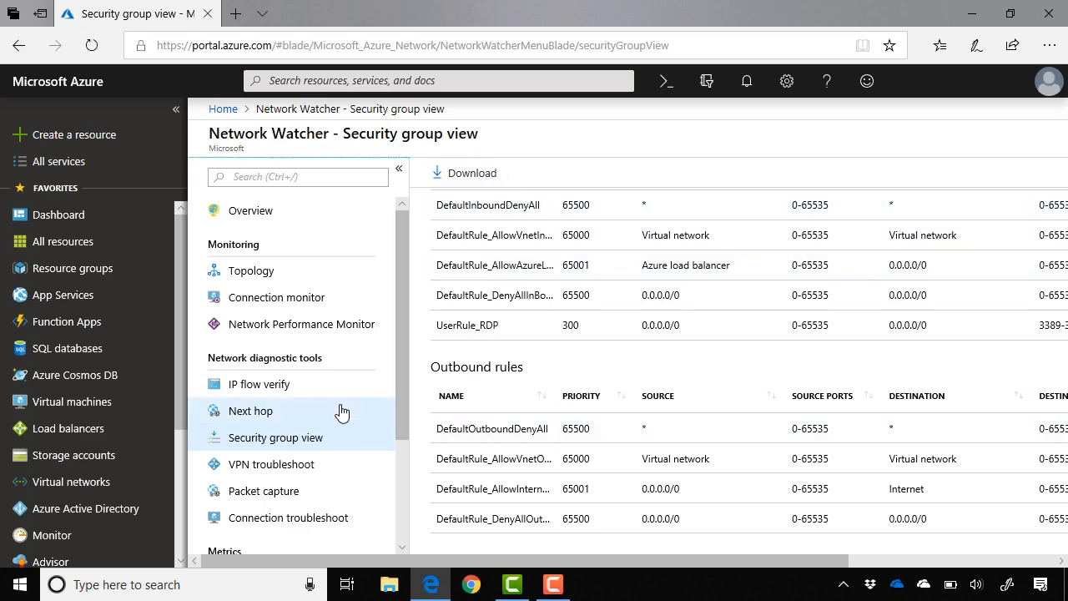
{"action": "left_click", "coordinate": [448, 358]}
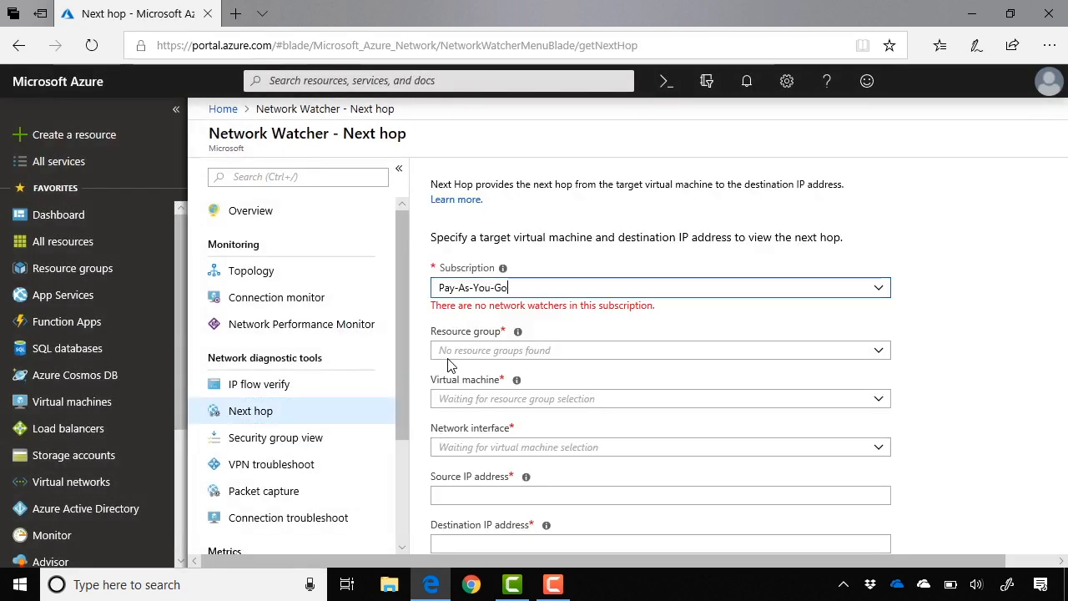
{"action": "left_click", "coordinate": [879, 288]}
{"action": "left_click", "coordinate": [790, 328]}
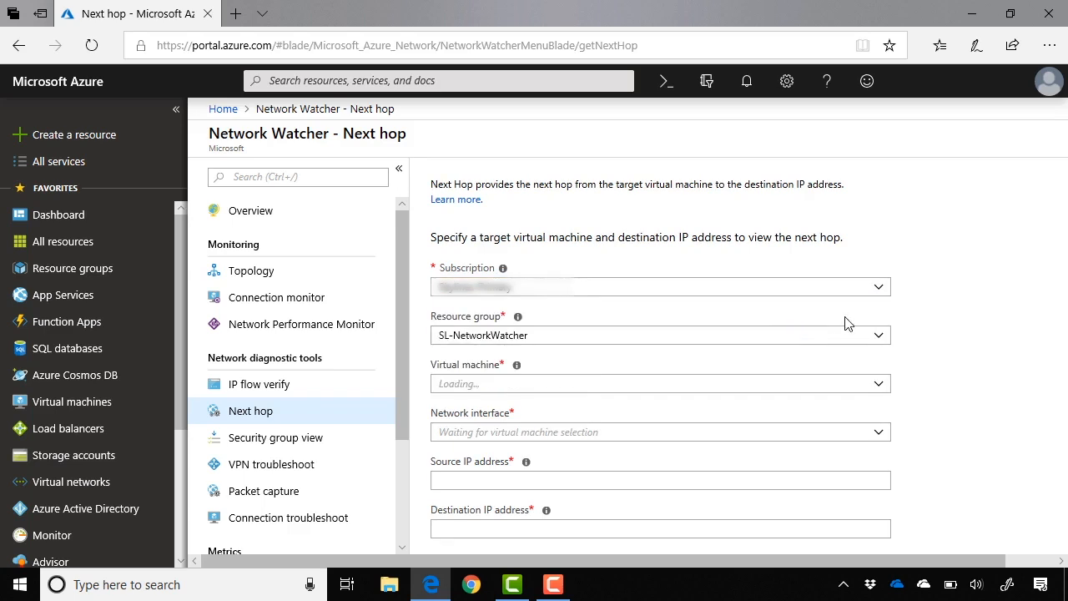
{"action": "scroll", "coordinate": [952, 384], "scroll_direction": "down", "scroll_amount": 1}
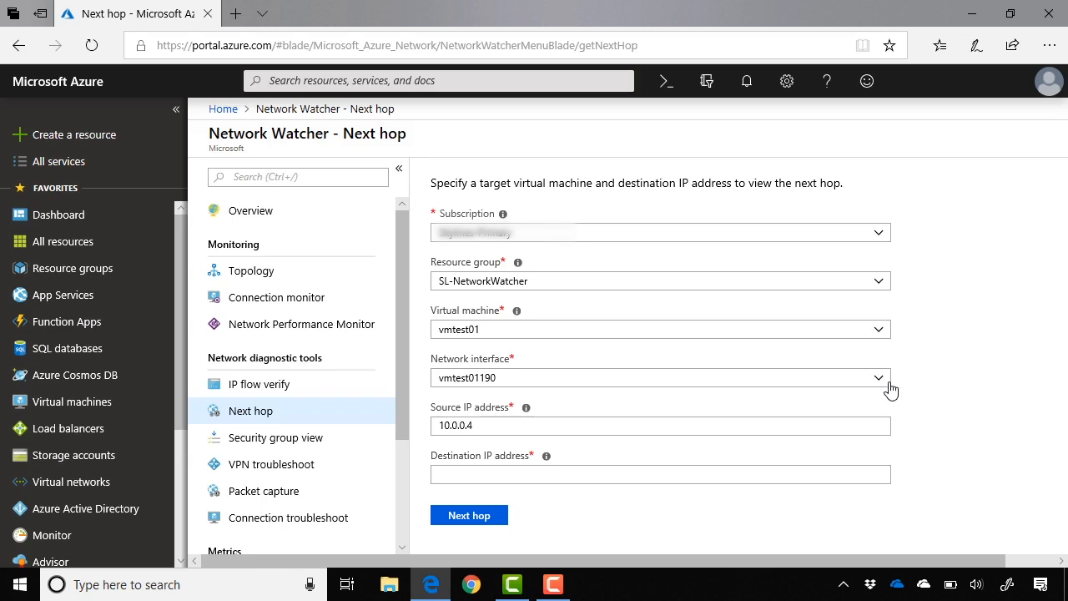
- Look up the next hop to destination IP address 13.107.21.200 and review the hop type, IP address and route table
{"action": "left_click", "coordinate": [675, 470]}
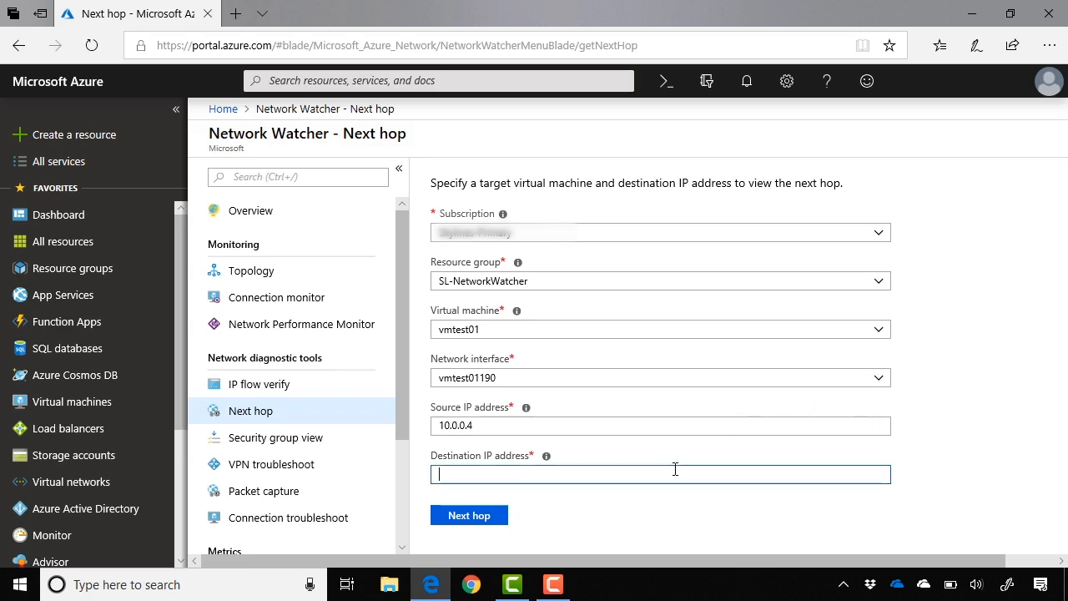
{"action": "type", "text": "13."}
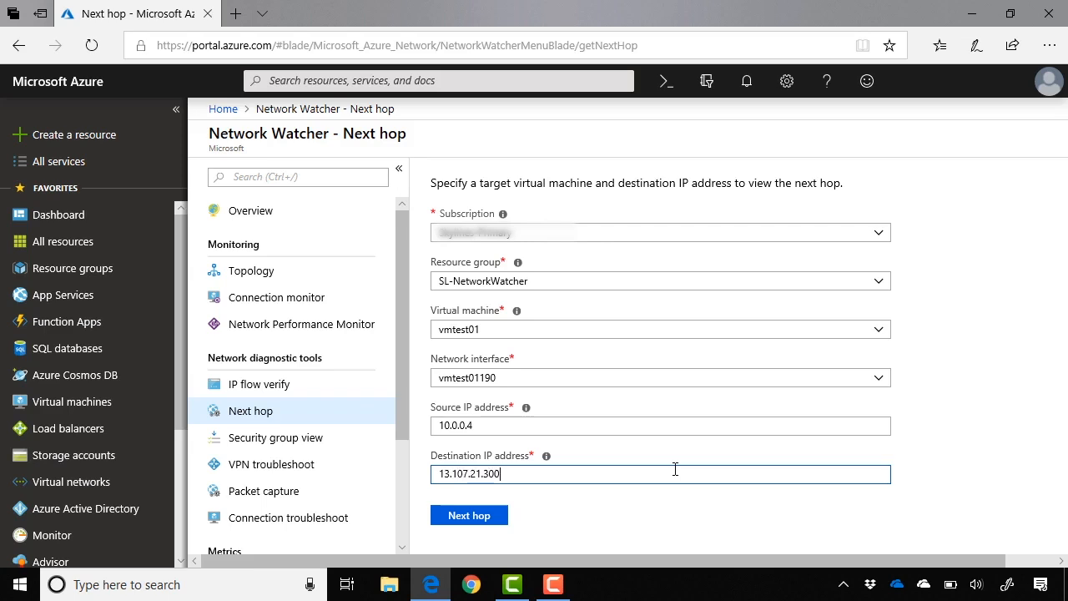
{"action": "type", "text": "107.21.200"}
{"action": "left_click", "coordinate": [646, 506]}
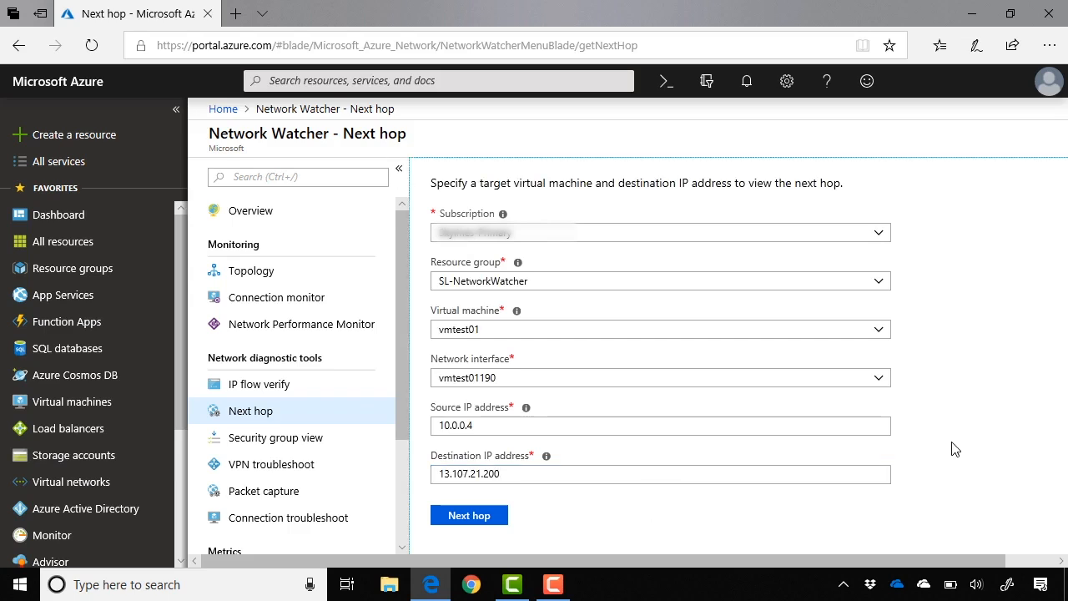
{"action": "left_click", "coordinate": [493, 518]}
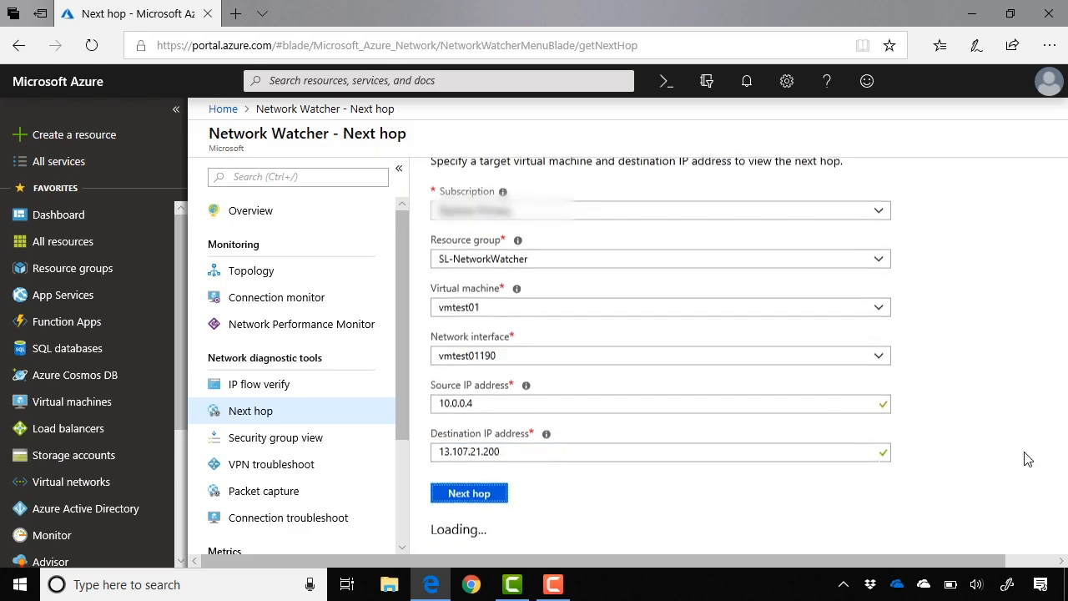
{"action": "scroll", "coordinate": [1029, 459], "scroll_direction": "down", "scroll_amount": 1}
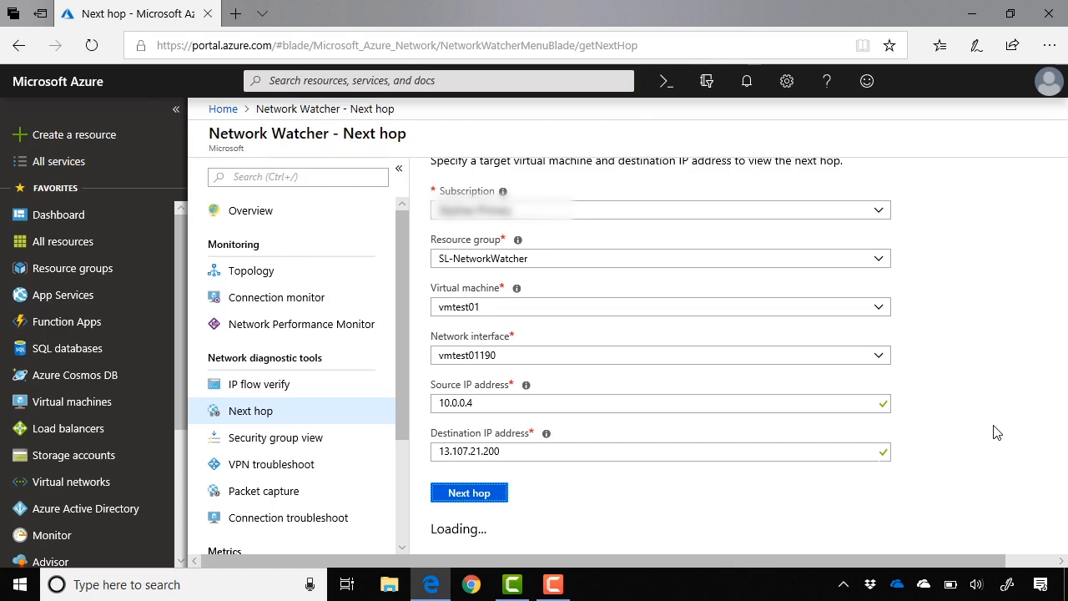
{"action": "scroll", "coordinate": [997, 433], "scroll_direction": "down", "scroll_amount": 1}
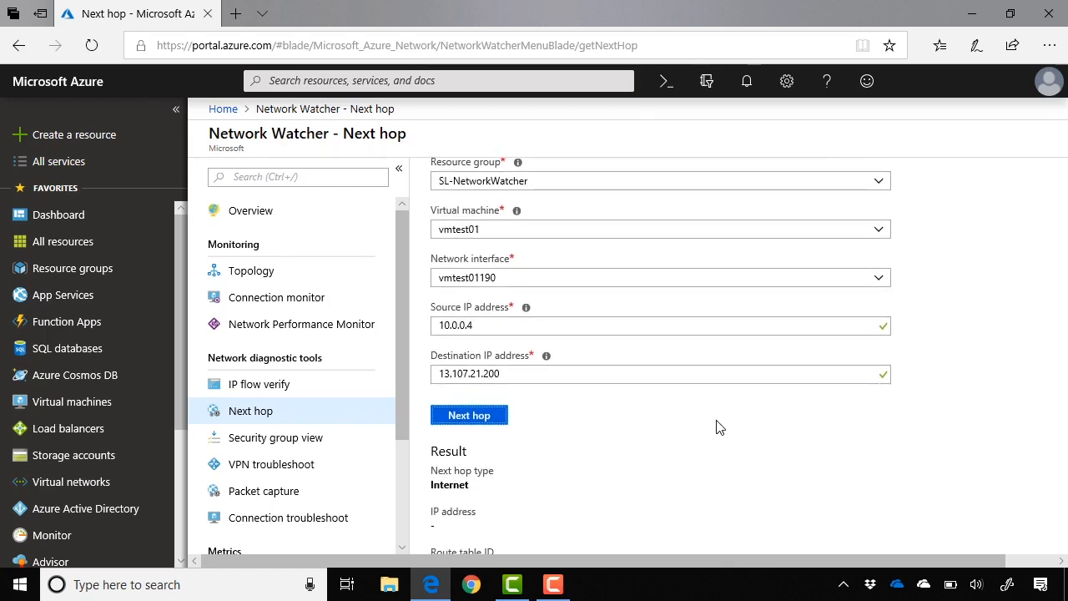
{"action": "scroll", "coordinate": [694, 499], "scroll_direction": "down", "scroll_amount": 1}
{"action": "scroll", "coordinate": [689, 499], "scroll_direction": "down", "scroll_amount": 1}
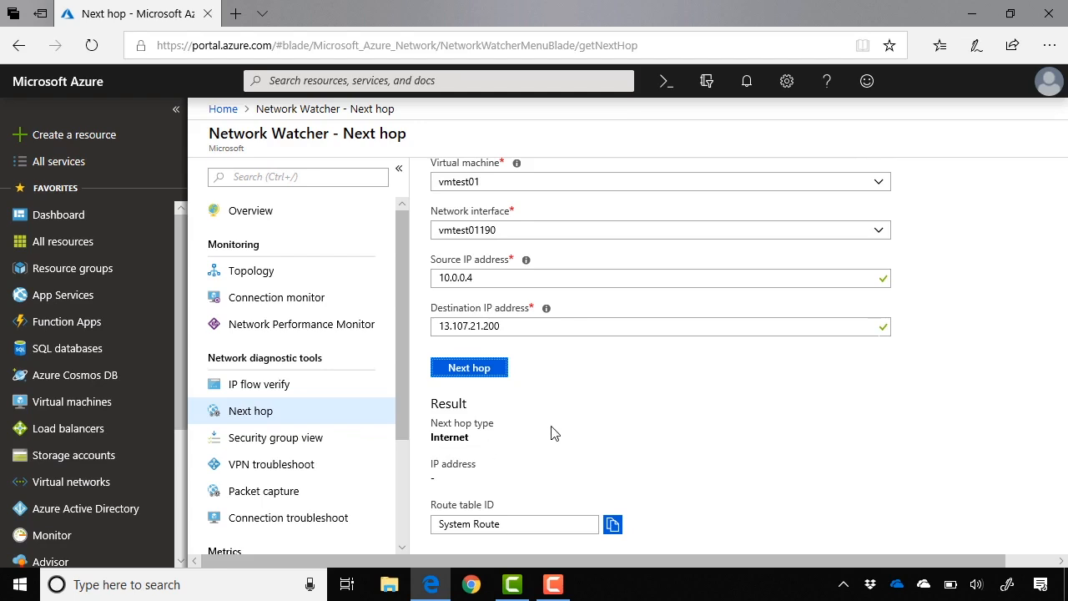
{"action": "scroll", "coordinate": [553, 432], "scroll_direction": "up", "scroll_amount": 1}
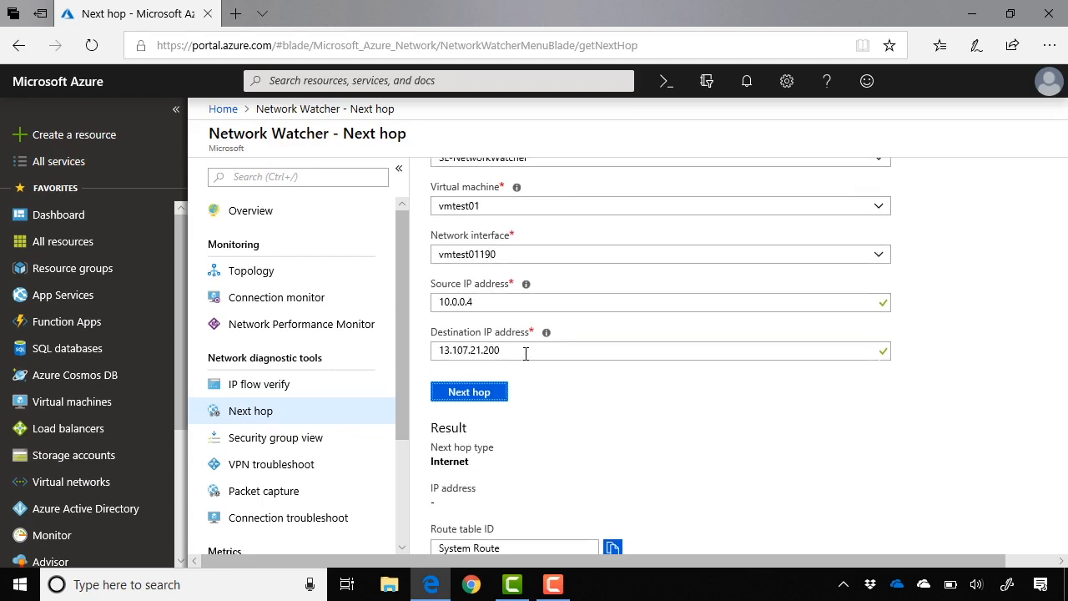
- Look up the next hop from vmtest01 to destination IP address 10.0.0.5 and review the hop type and route table
{"action": "left_click_drag", "start_coordinate": [526, 354], "coordinate": [410, 369]}
{"action": "left_click_drag", "start_coordinate": [524, 354], "coordinate": [429, 352]}
{"action": "type", "text": "10.0.0.5"}
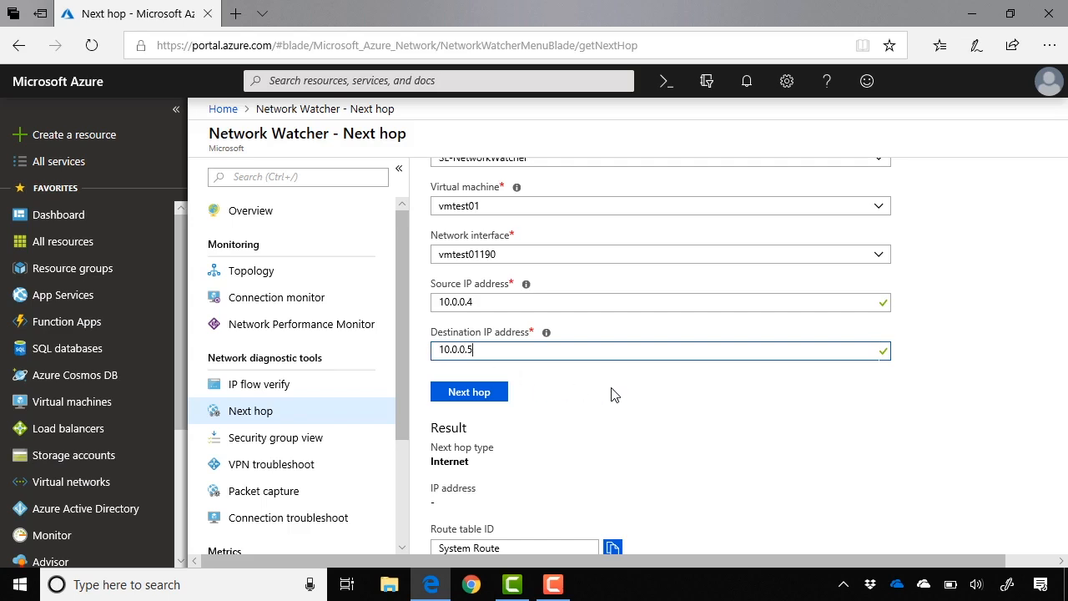
{"action": "left_click", "coordinate": [489, 399]}
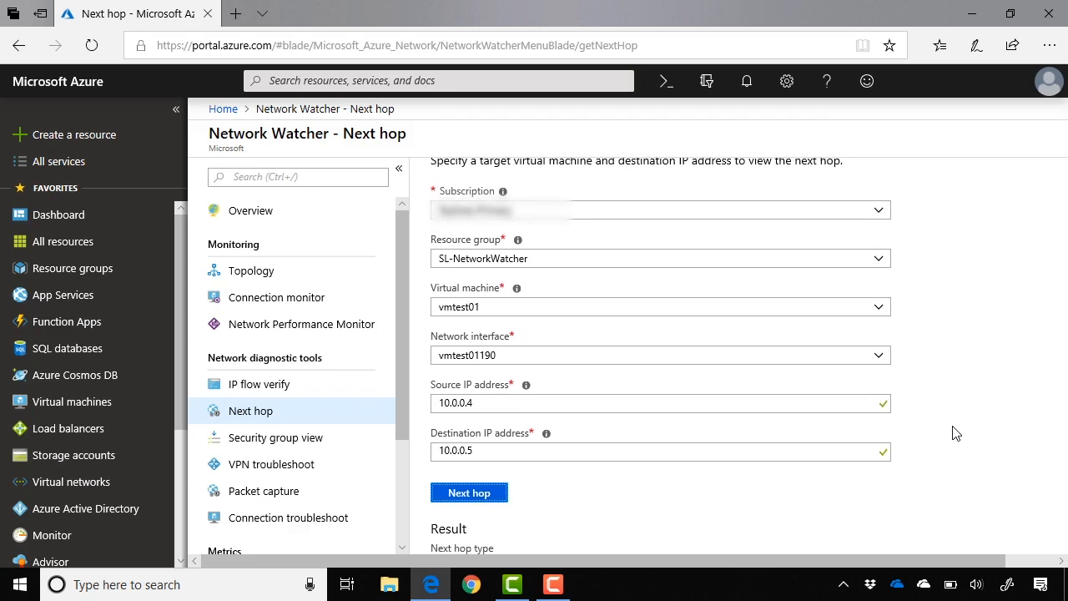
{"action": "scroll", "coordinate": [957, 433], "scroll_direction": "down", "scroll_amount": 2}
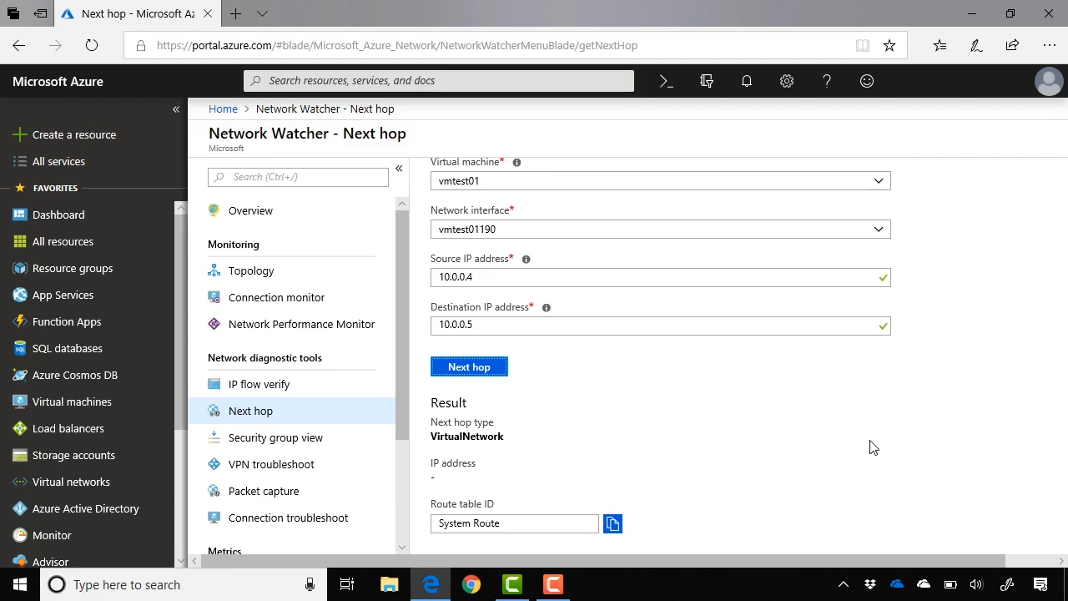
{"action": "scroll", "coordinate": [764, 438], "scroll_direction": "down", "scroll_amount": 1}
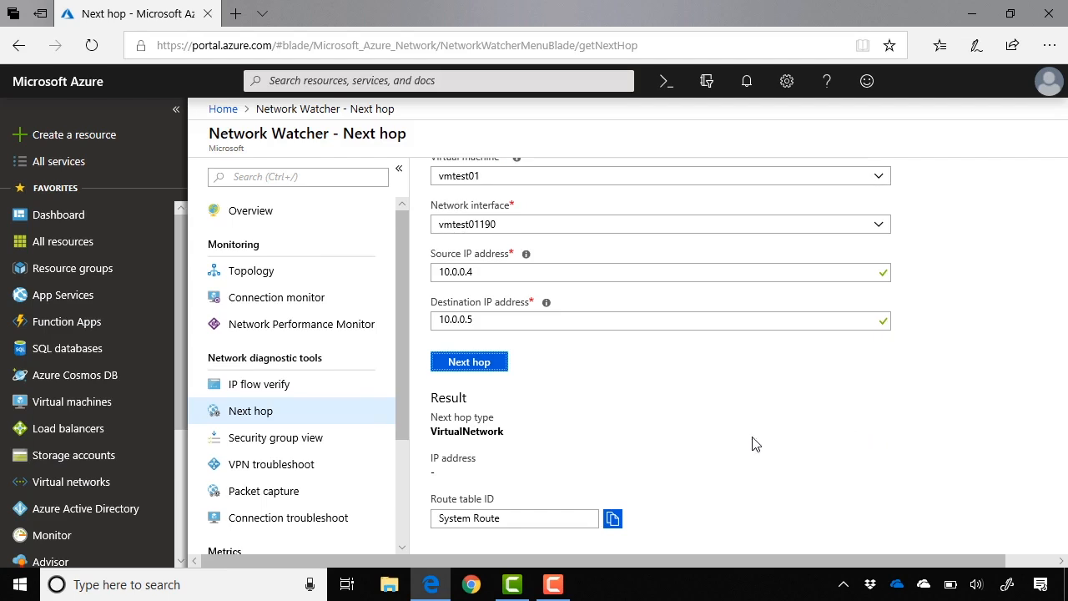
- Open the VPN troubleshoot tool, discarding the unsaved Next hop entries, and view its gateway and storage account options
{"action": "left_click", "coordinate": [314, 466]}
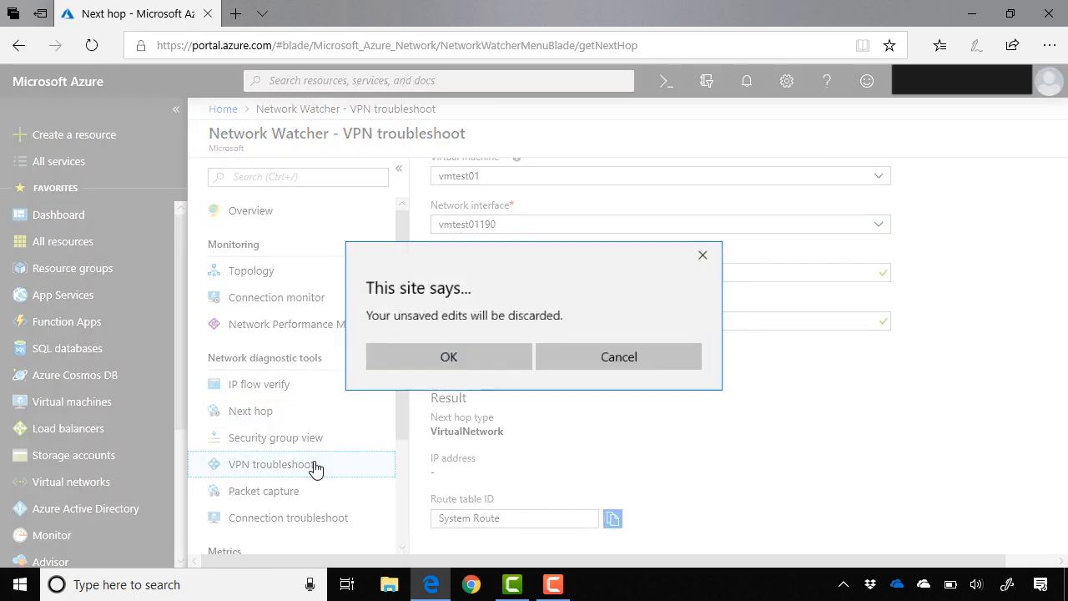
{"action": "left_click", "coordinate": [440, 359]}
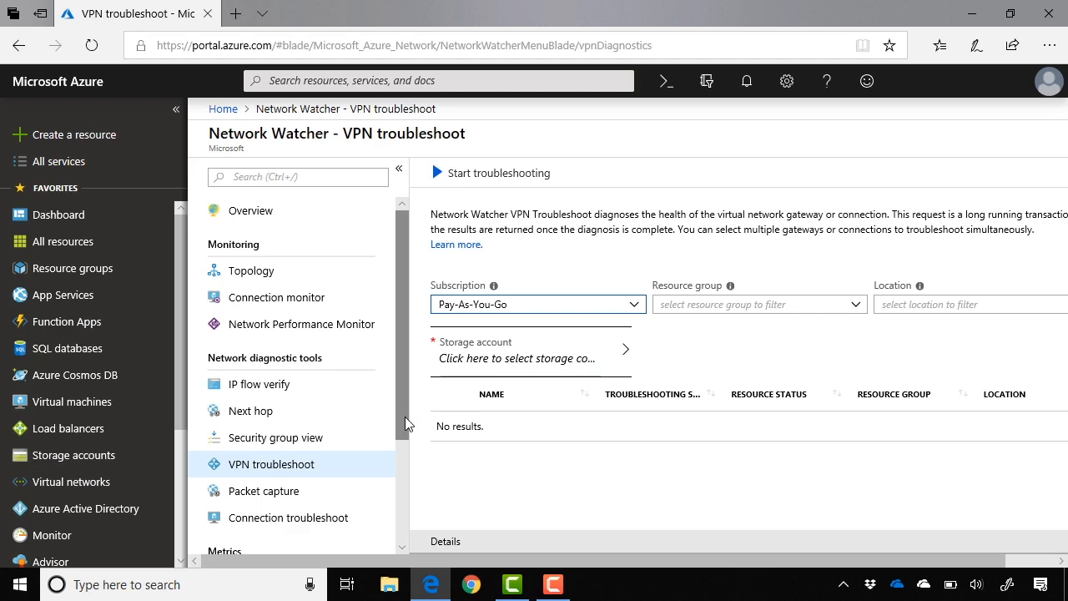
{"action": "left_click", "coordinate": [494, 460]}
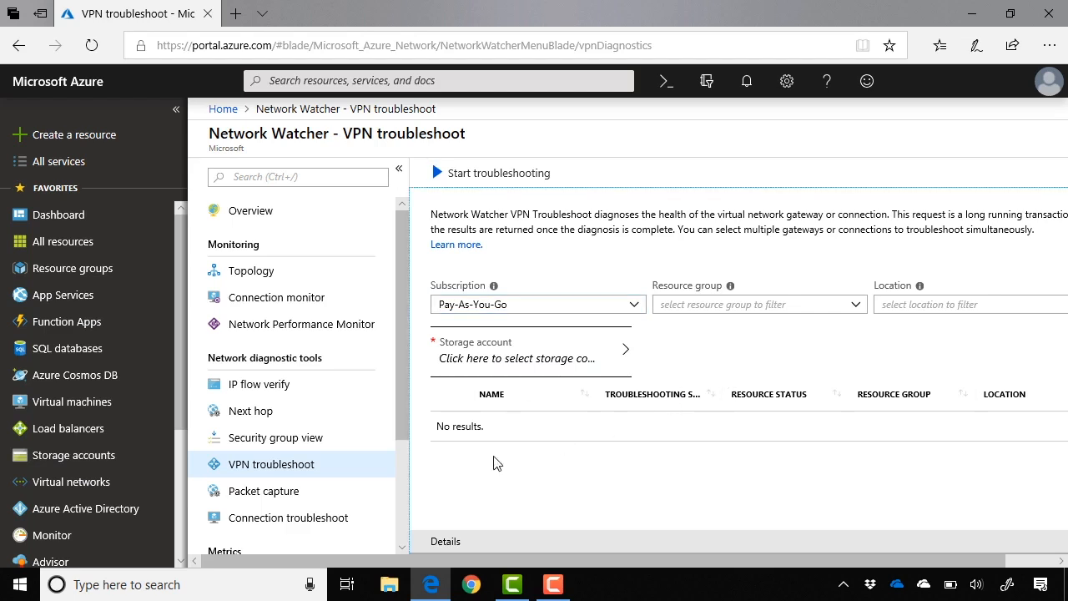
- Start adding a packet capture in the Packet capture tool, choosing the subscription listed below Pay-As-You-Go
{"action": "left_click", "coordinate": [360, 492]}
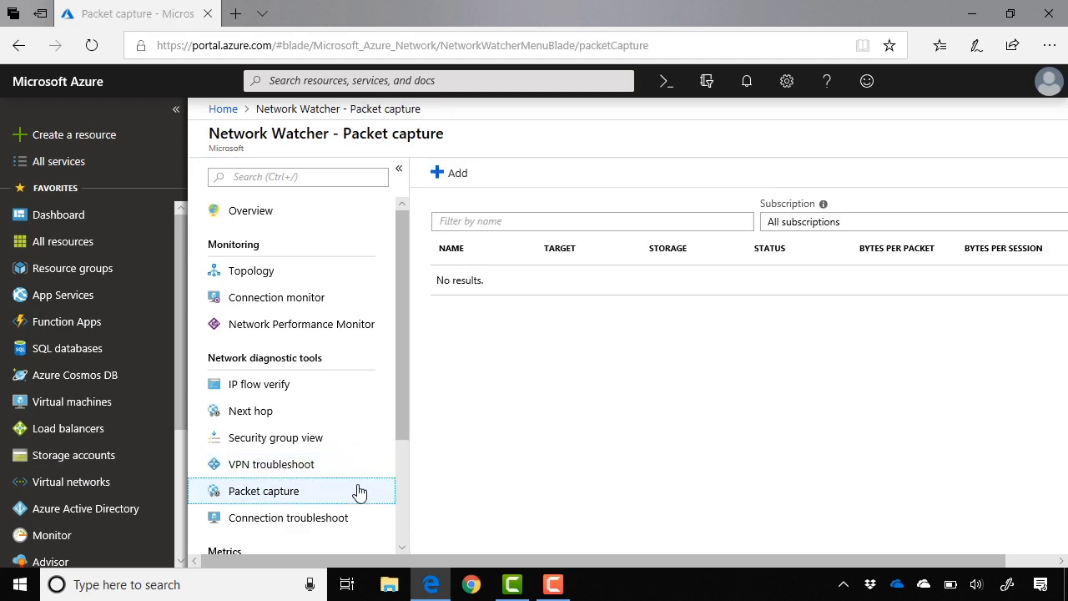
{"action": "left_click", "coordinate": [455, 177]}
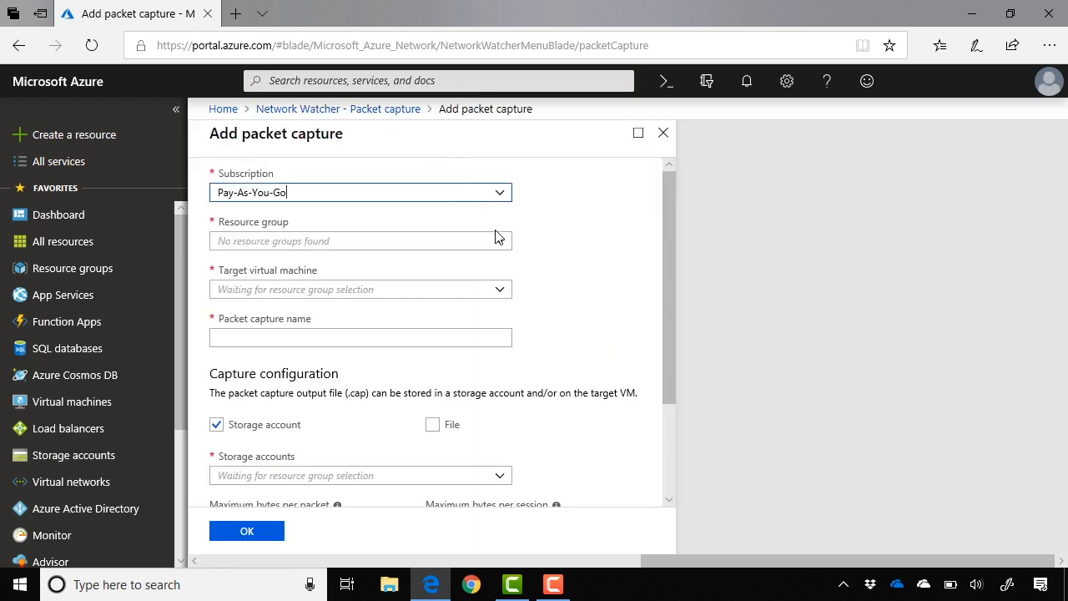
{"action": "left_click", "coordinate": [498, 241]}
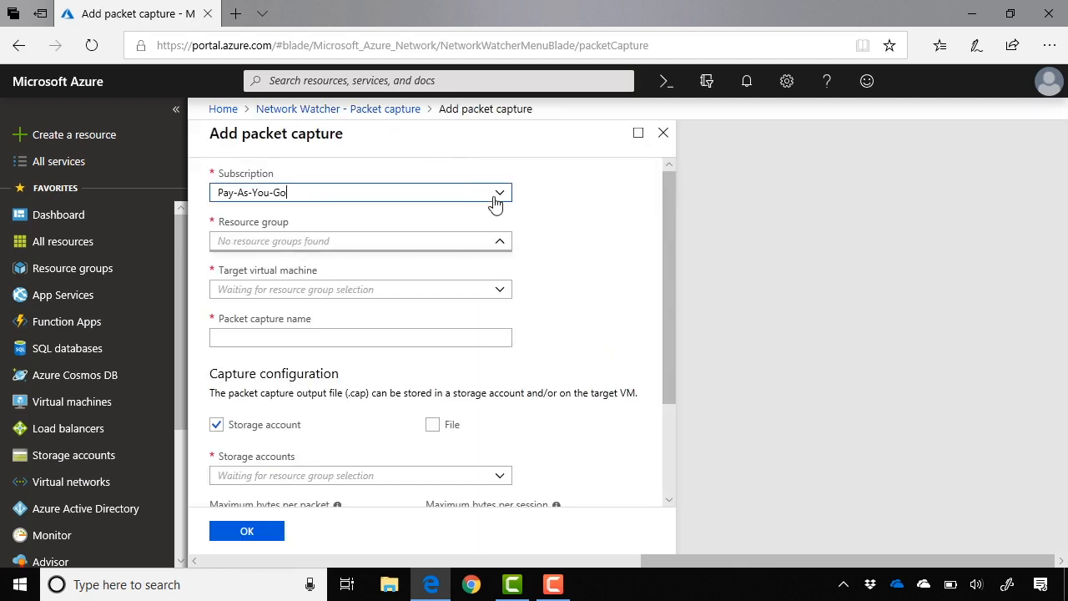
{"action": "left_click", "coordinate": [500, 194]}
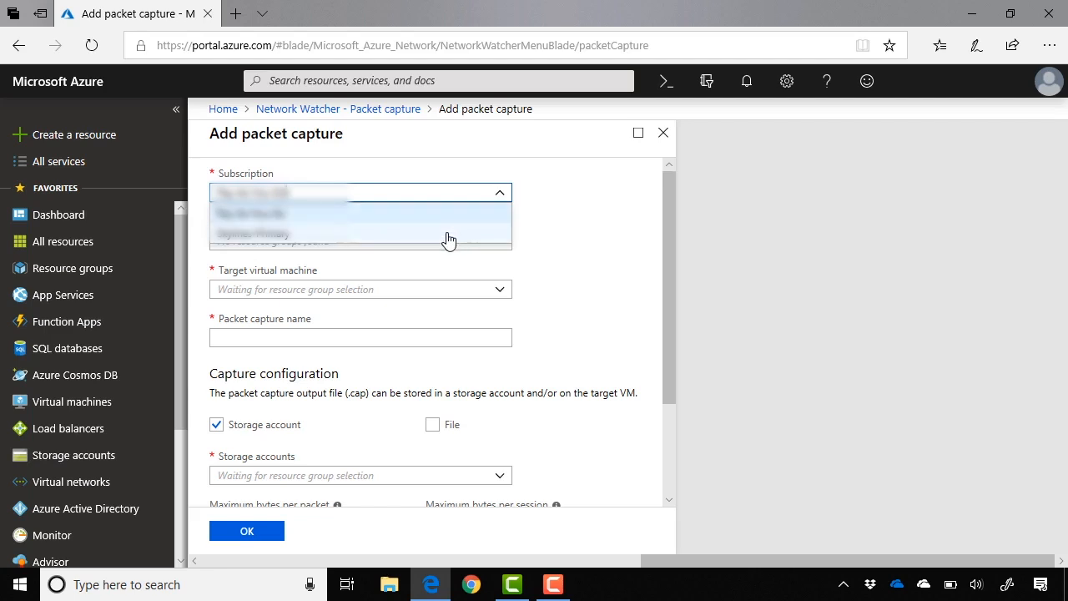
{"action": "left_click", "coordinate": [447, 238]}
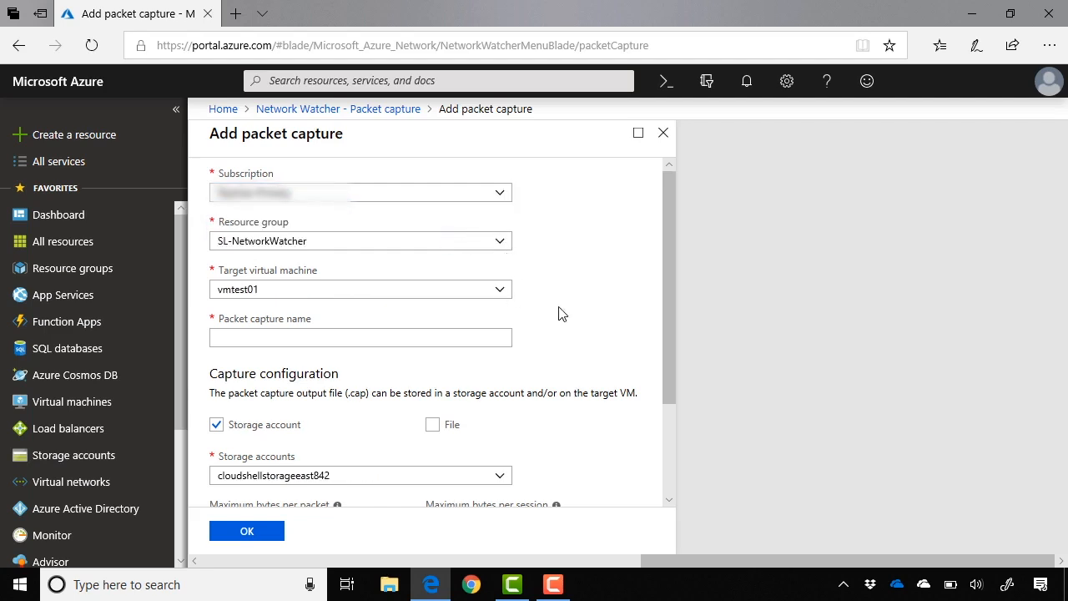
- Name the packet capture testcapture, review its storage, size and time limit settings, and discard the unsaved capture
{"action": "scroll", "coordinate": [558, 312], "scroll_direction": "down", "scroll_amount": 1}
{"action": "left_click", "coordinate": [485, 299]}
{"action": "type", "text": "tes"}
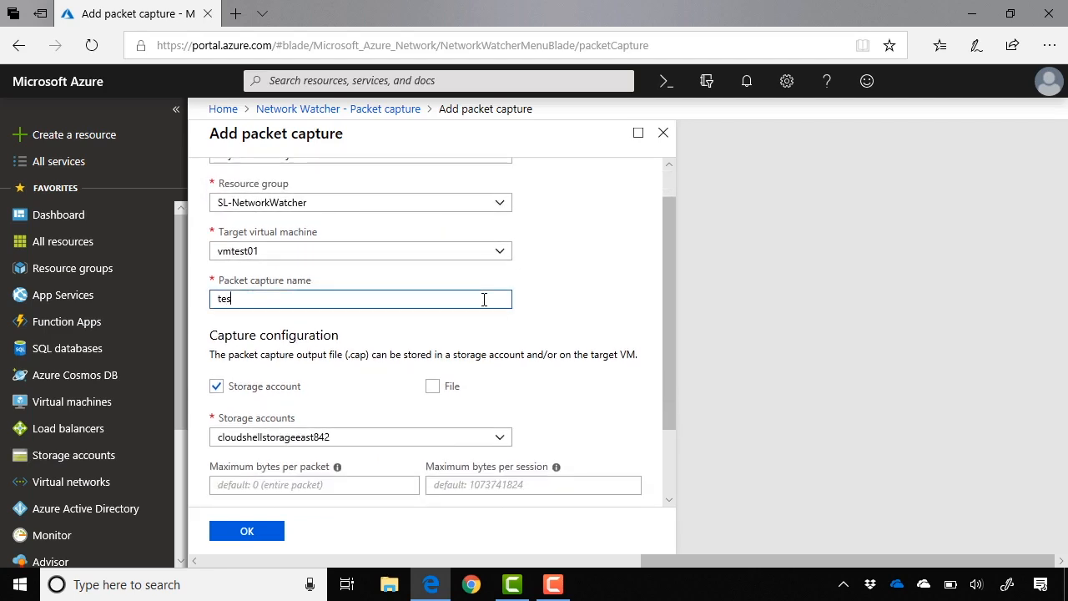
{"action": "type", "text": "tcapture"}
{"action": "left_click", "coordinate": [506, 329]}
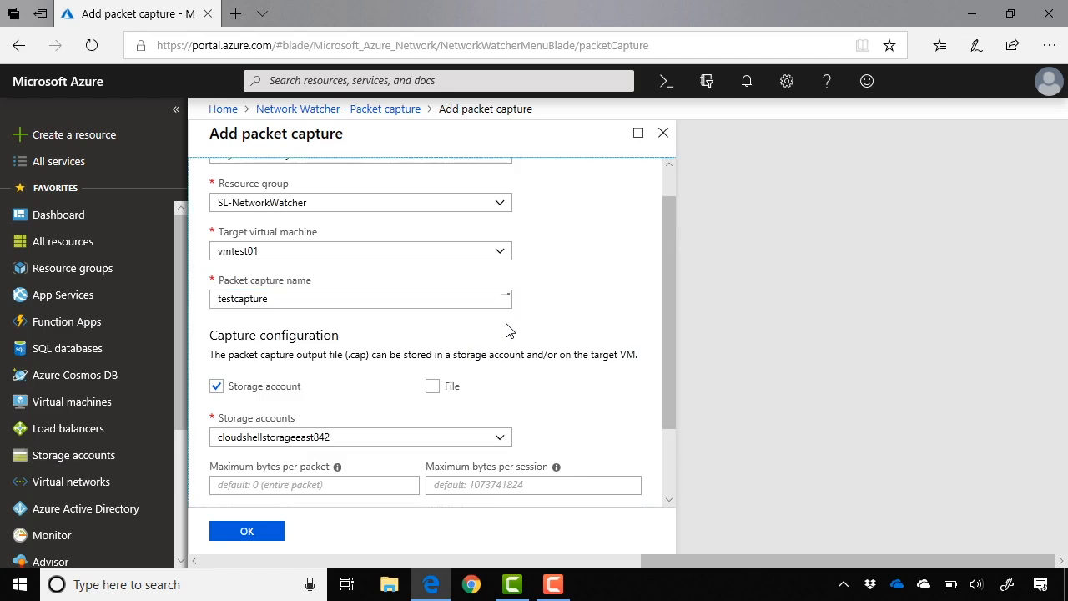
{"action": "scroll", "coordinate": [508, 330], "scroll_direction": "down", "scroll_amount": 1}
{"action": "scroll", "coordinate": [507, 330], "scroll_direction": "down", "scroll_amount": 1}
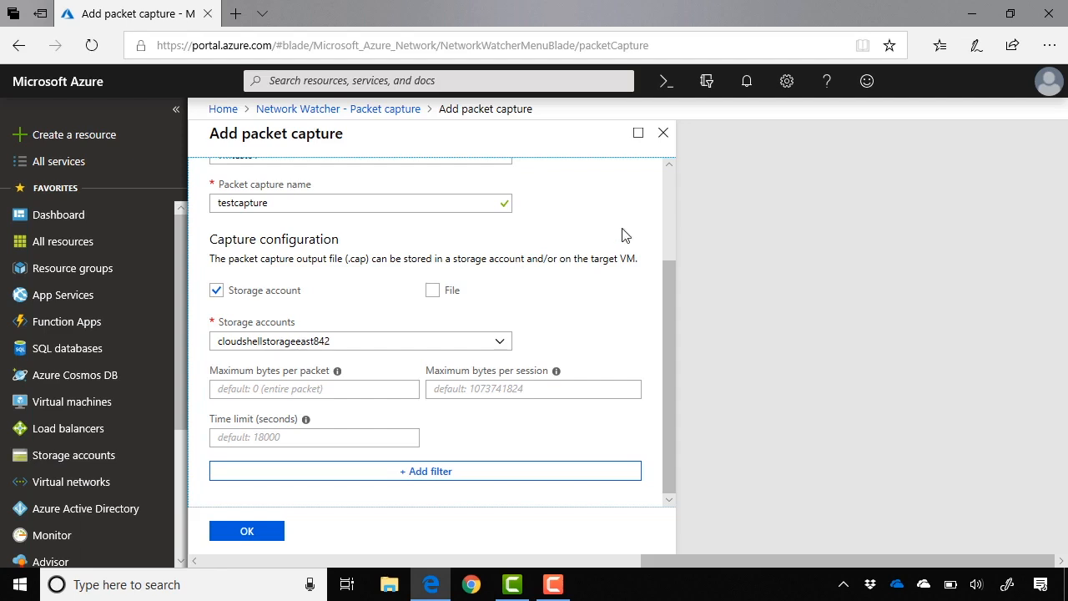
{"action": "left_click", "coordinate": [667, 142]}
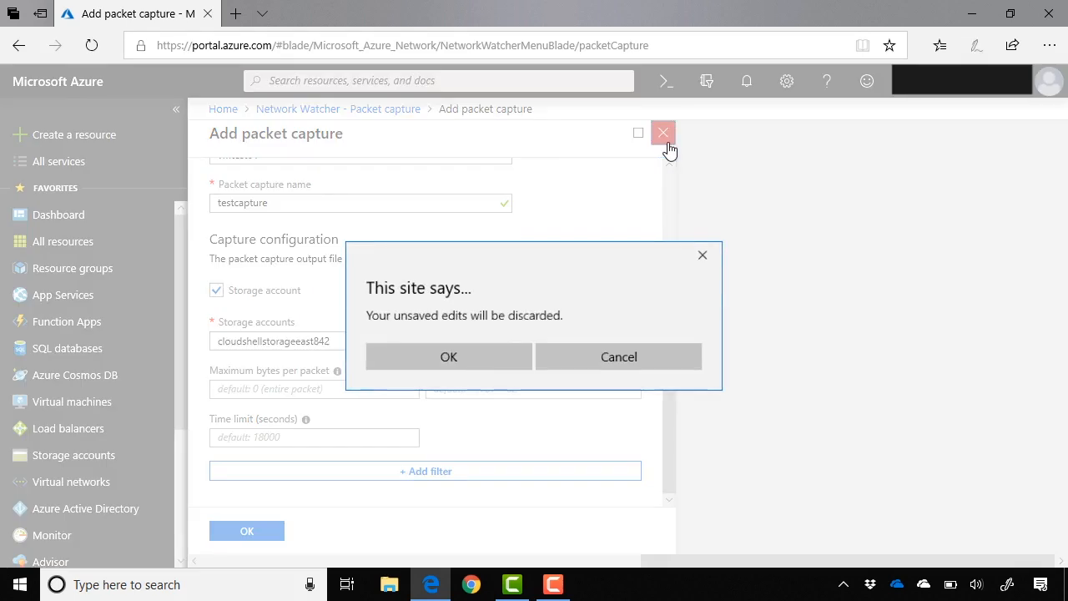
{"action": "left_click", "coordinate": [495, 357]}
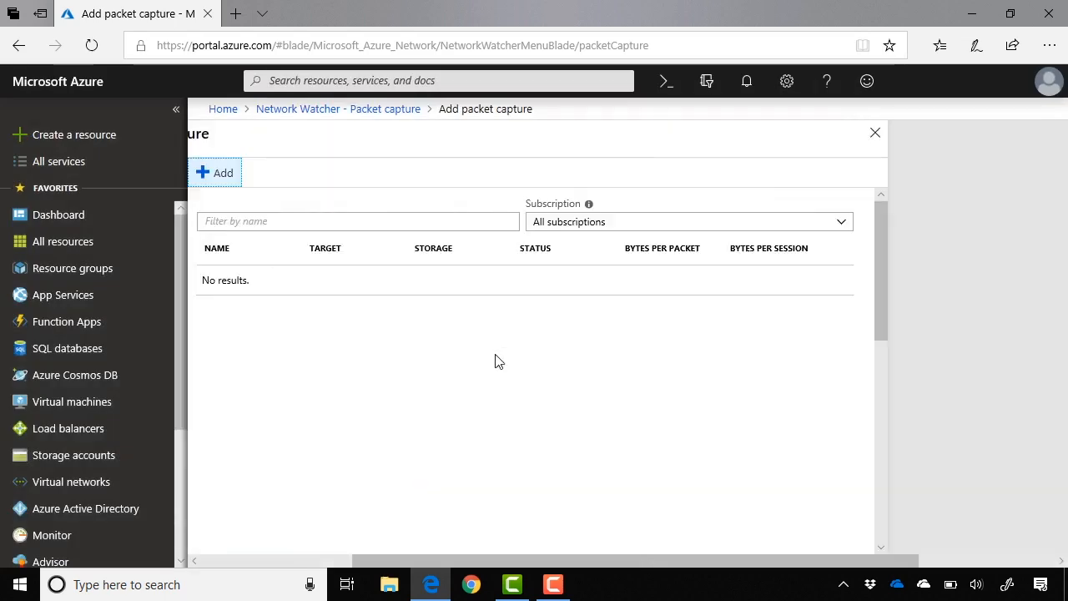
- Open the Connection troubleshoot tool and examine its source, destination and probe settings, including protocol and destination port
{"action": "scroll", "coordinate": [329, 489], "scroll_direction": "down", "scroll_amount": 2}
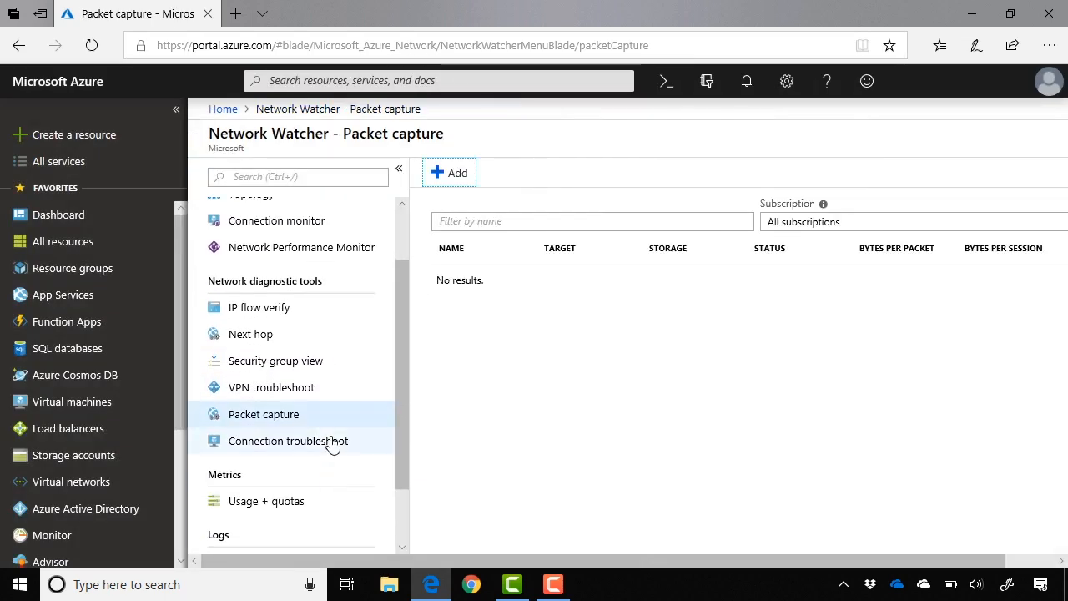
{"action": "left_click", "coordinate": [333, 443]}
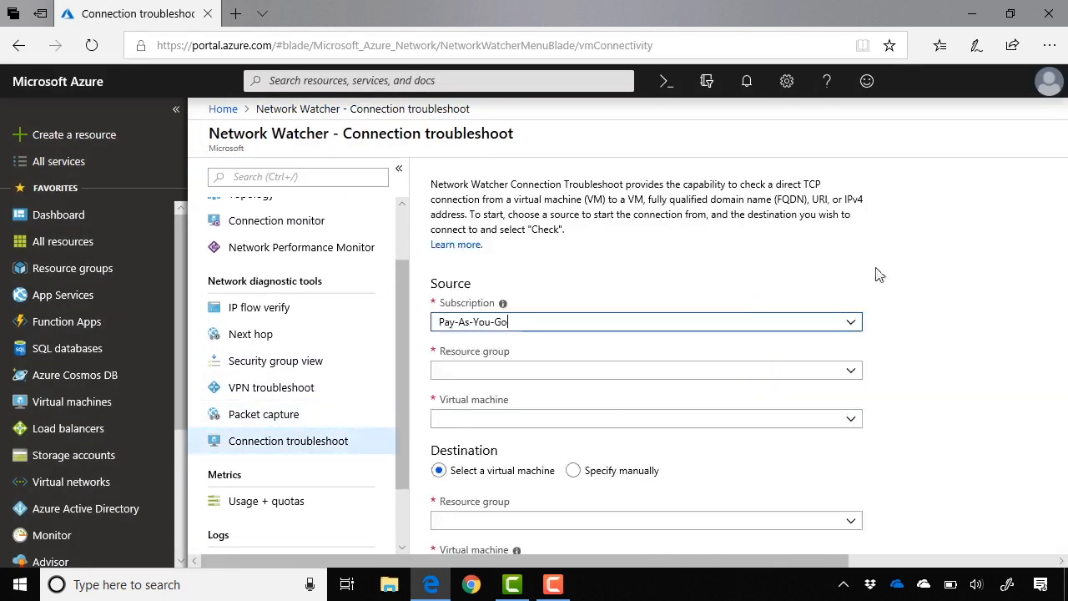
{"action": "scroll", "coordinate": [912, 287], "scroll_direction": "down", "scroll_amount": 2}
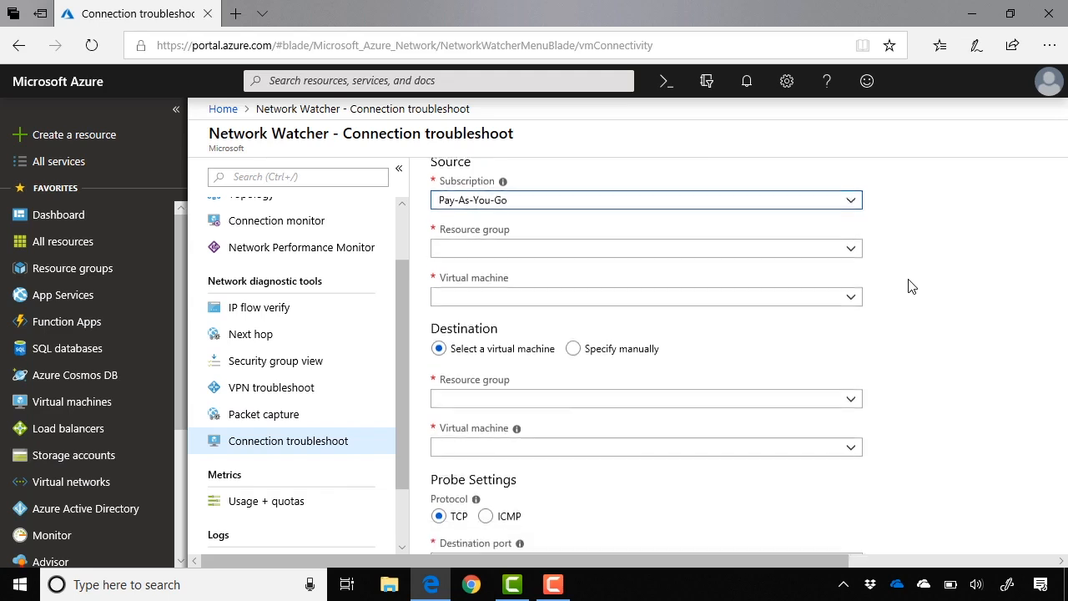
{"action": "scroll", "coordinate": [912, 286], "scroll_direction": "up", "scroll_amount": 1}
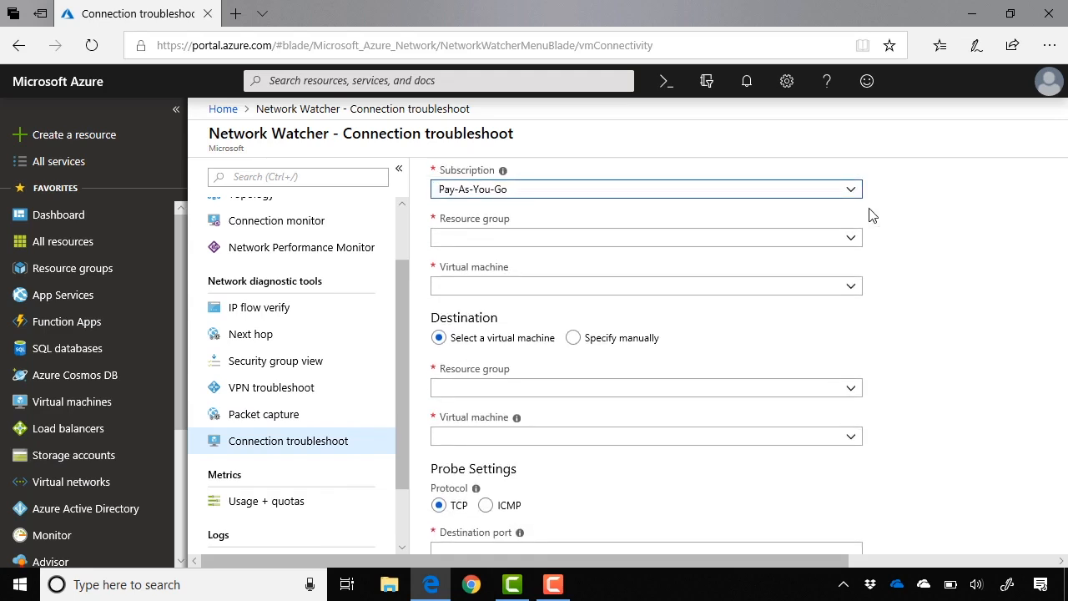
{"action": "scroll", "coordinate": [920, 359], "scroll_direction": "down", "scroll_amount": 2}
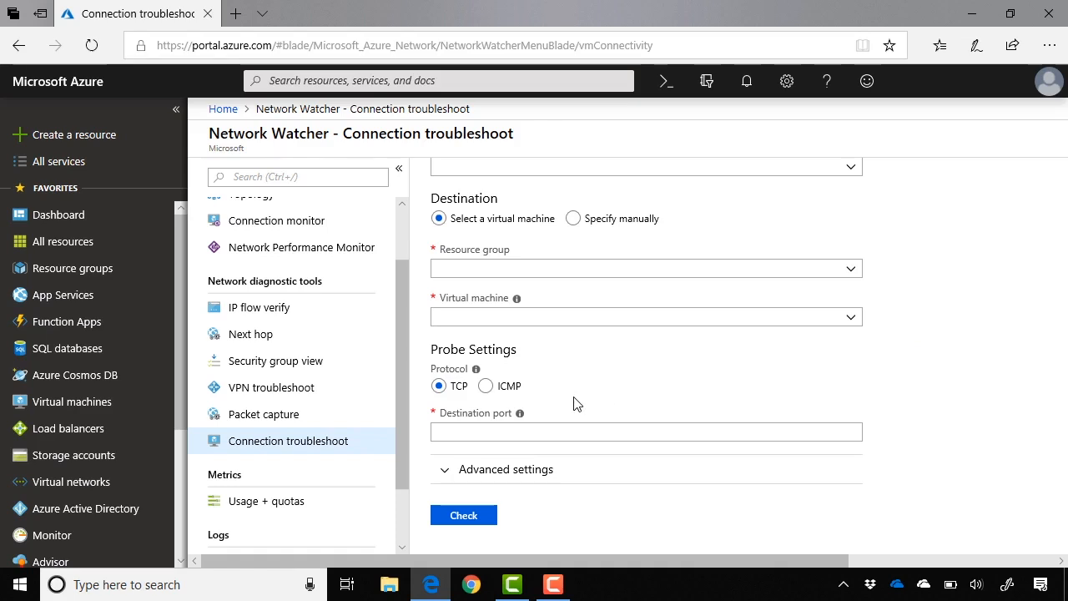
{"action": "left_click", "coordinate": [490, 428]}
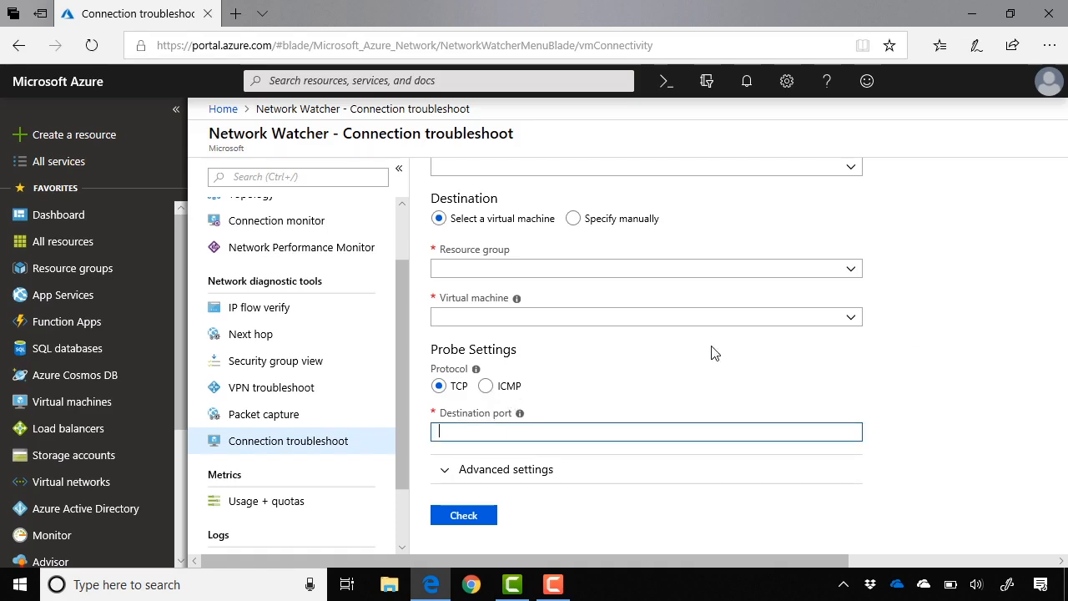
{"action": "scroll", "coordinate": [955, 329], "scroll_direction": "up", "scroll_amount": 1}
{"action": "scroll", "coordinate": [954, 330], "scroll_direction": "up", "scroll_amount": 3}
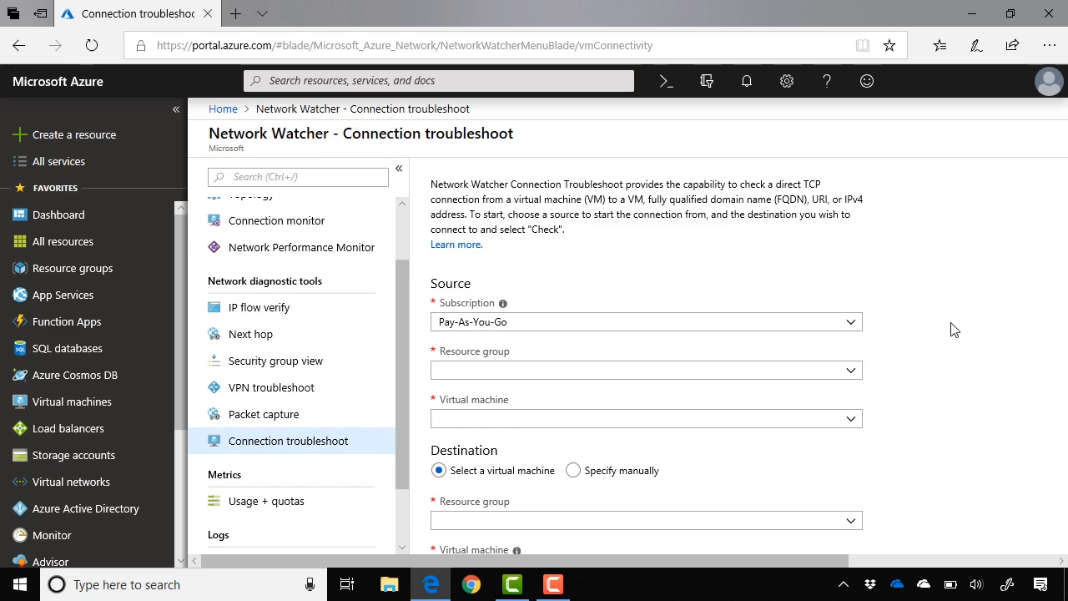
{"action": "scroll", "coordinate": [954, 330], "scroll_direction": "down", "scroll_amount": 1}
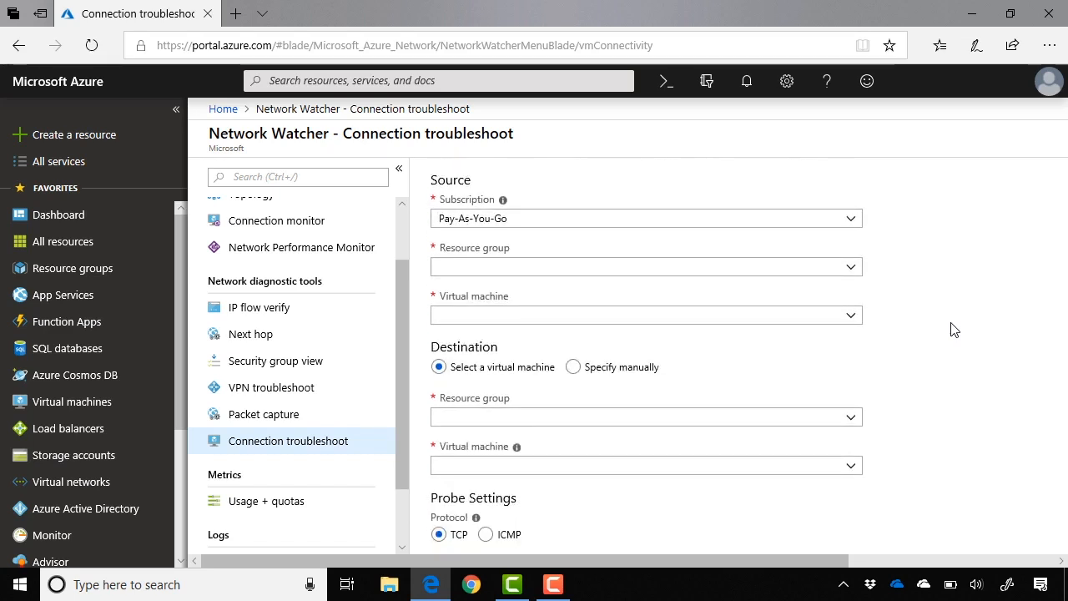
{"action": "scroll", "coordinate": [954, 329], "scroll_direction": "down", "scroll_amount": 1}
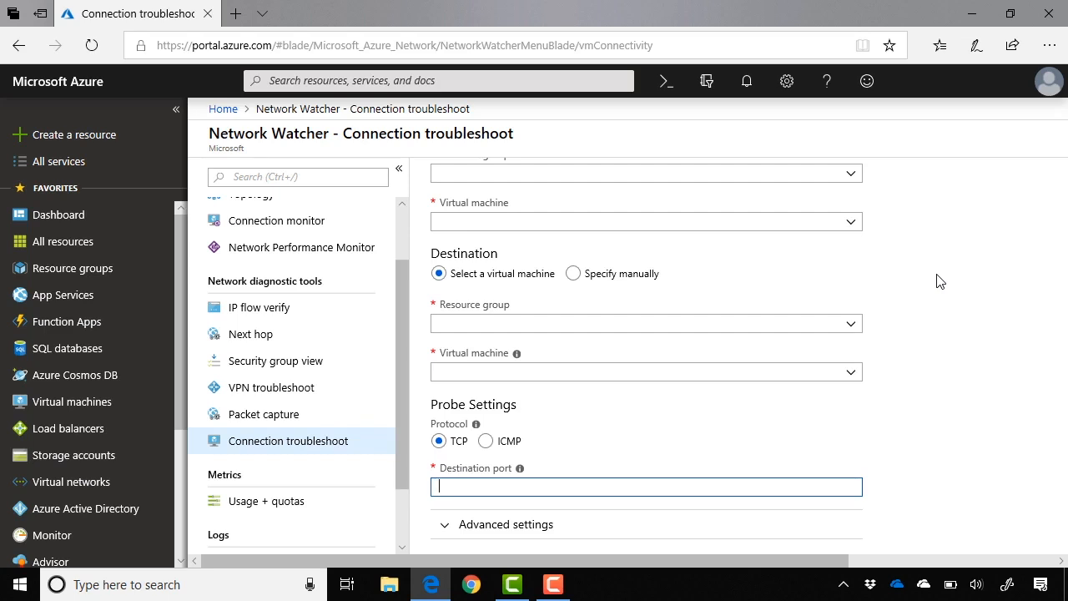
- Revisit the Connection monitor, IP flow verify and Next hop tools in turn
{"action": "left_click", "coordinate": [343, 220]}
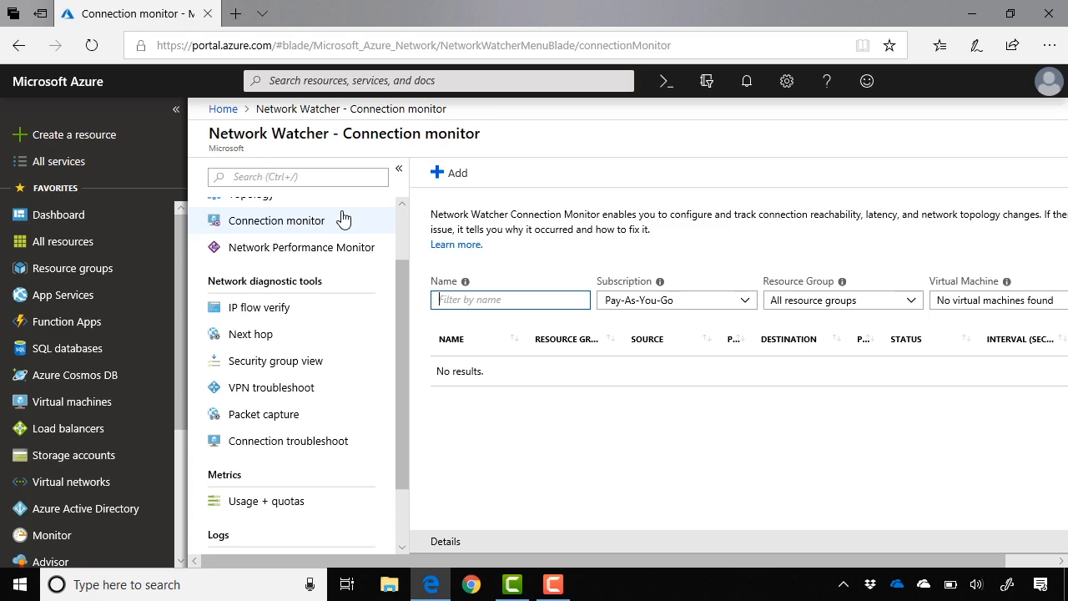
{"action": "left_click", "coordinate": [299, 317]}
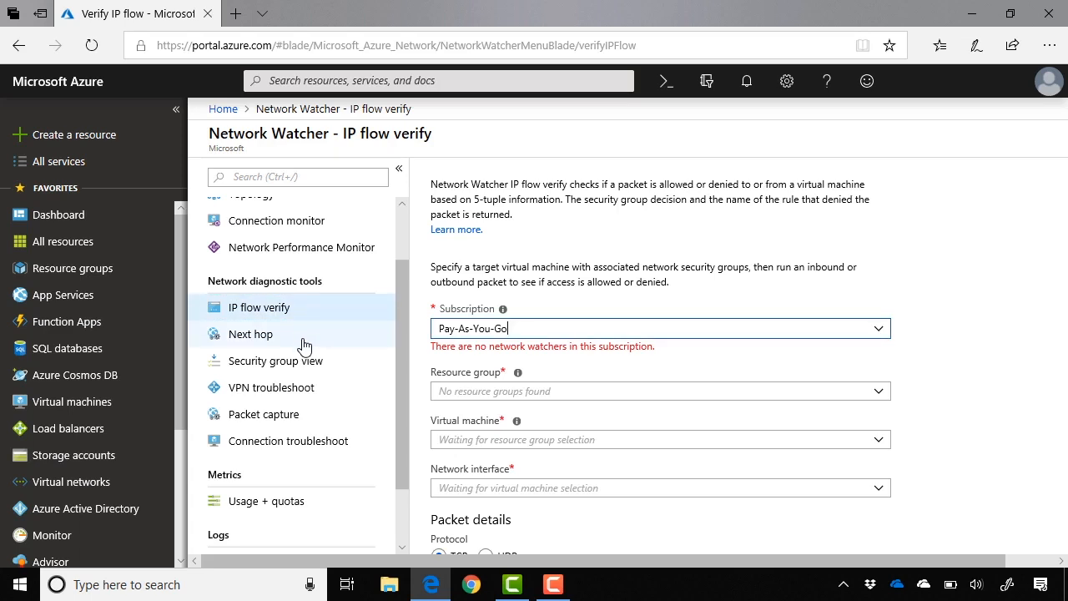
{"action": "left_click", "coordinate": [303, 341]}
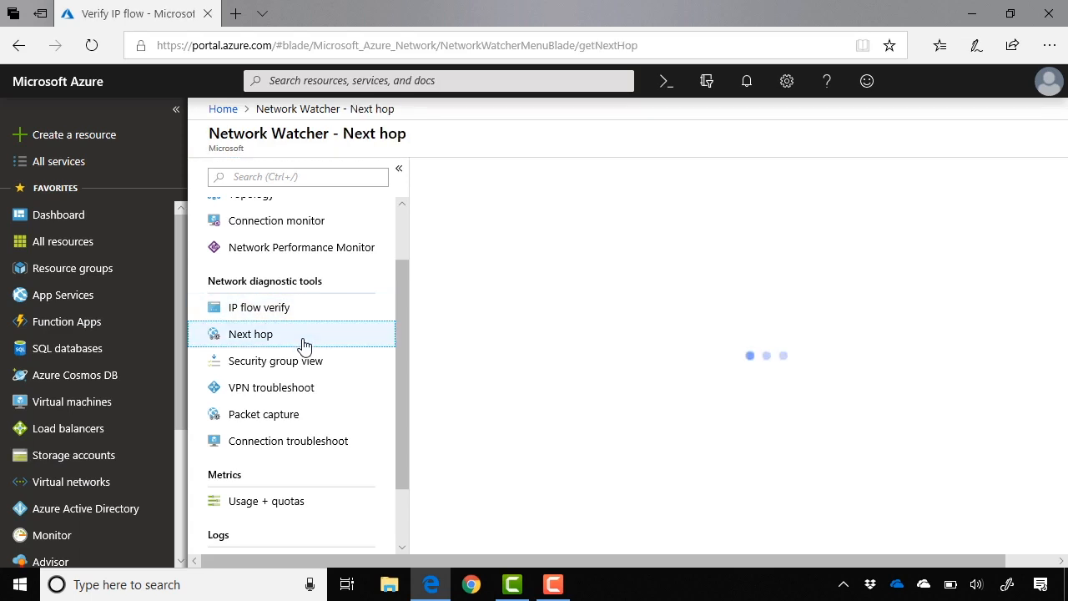